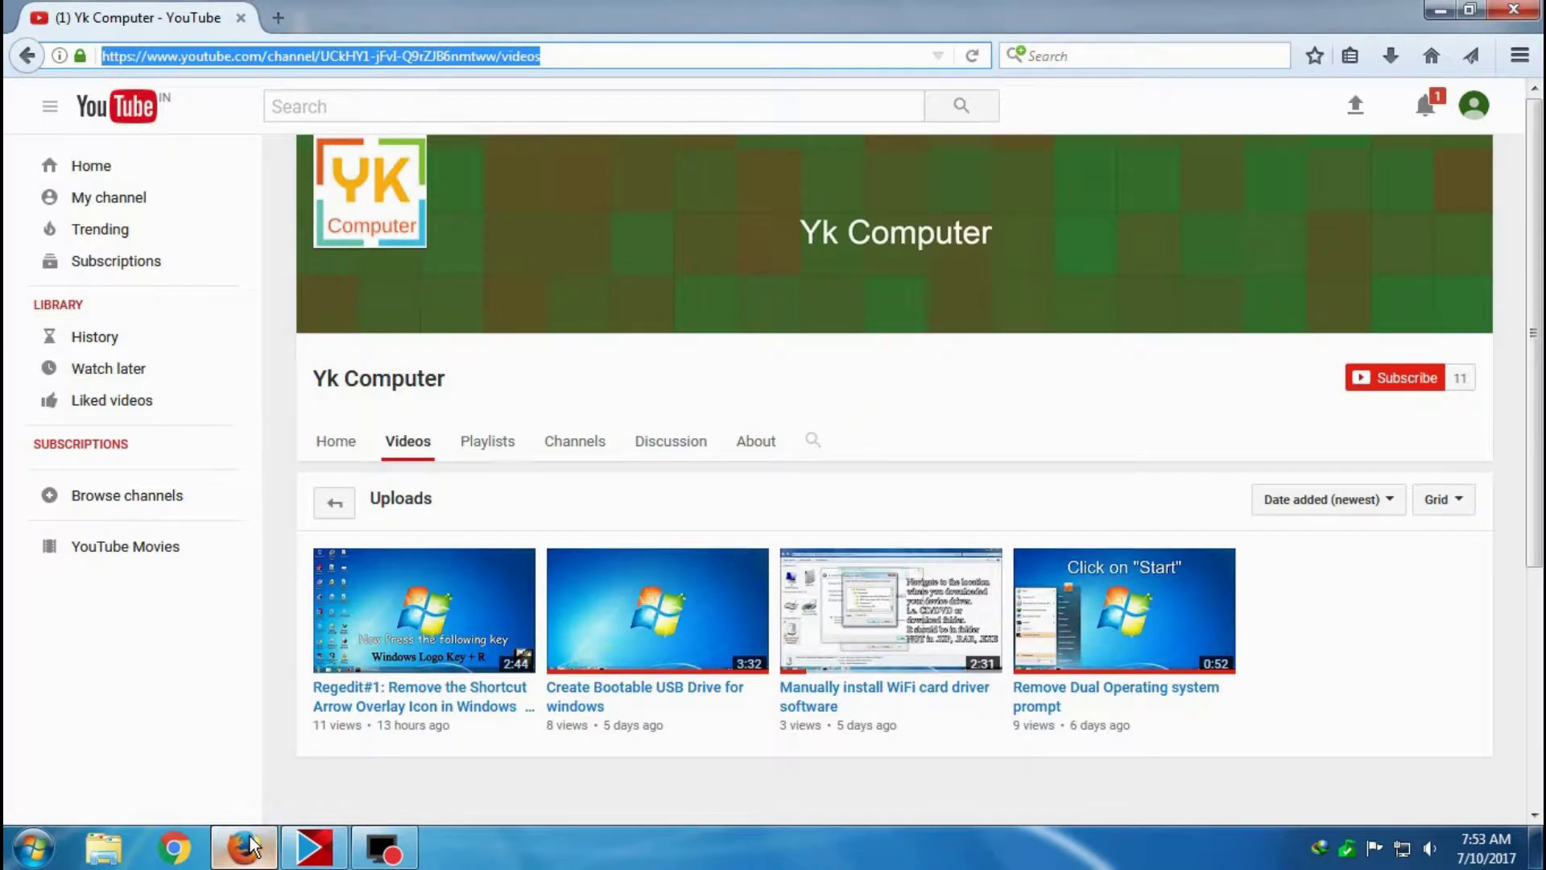
# Subscribe to the Yk Computer channel from its Videos page.
pyautogui.click(1085, 379)
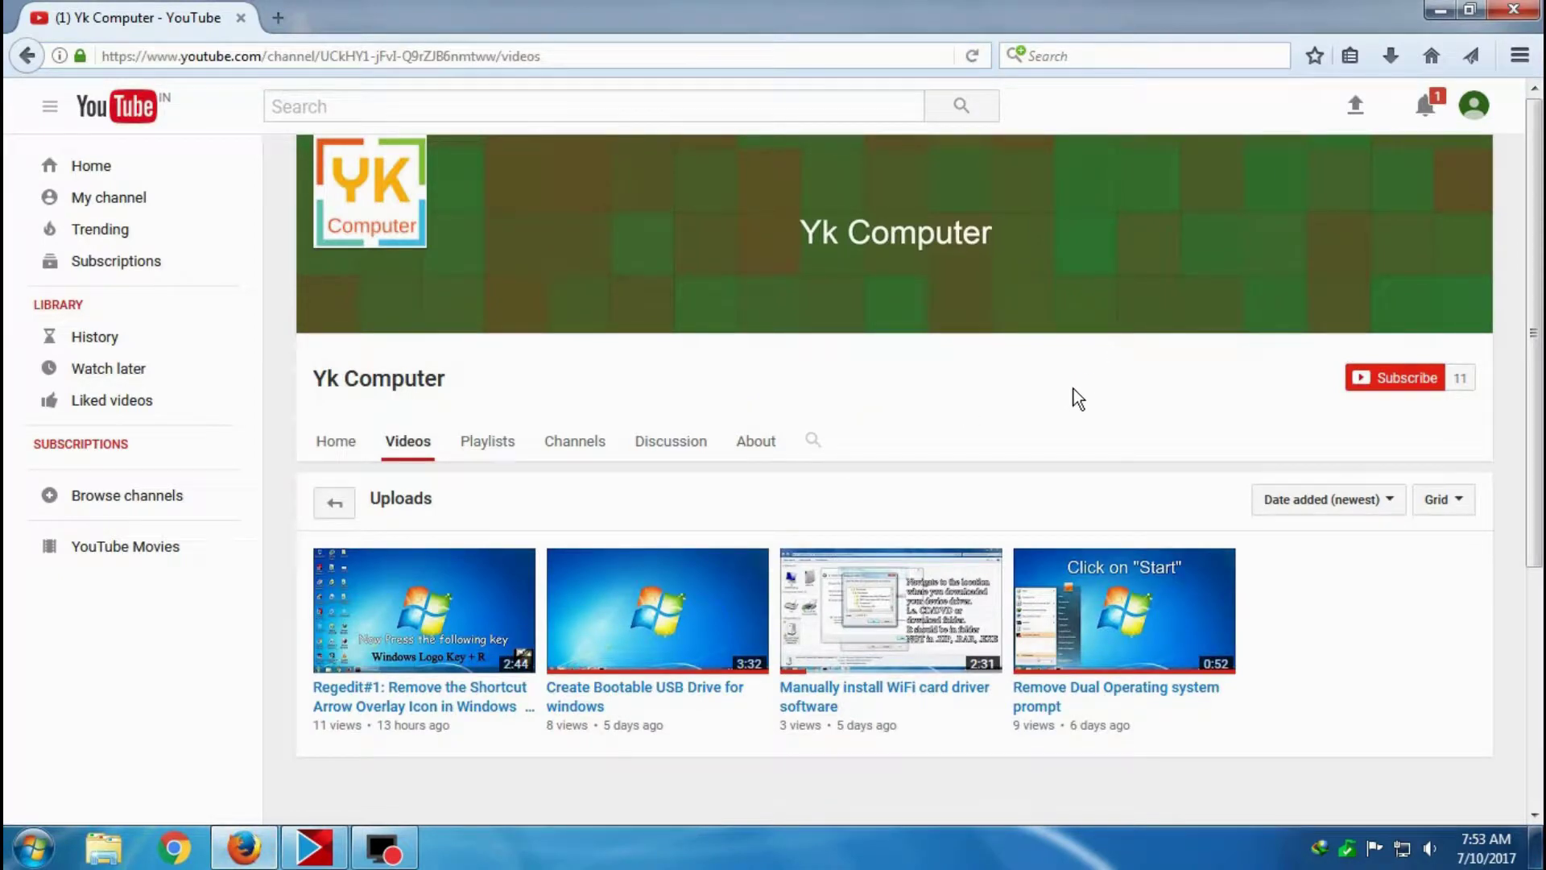
pyautogui.click(1391, 375)
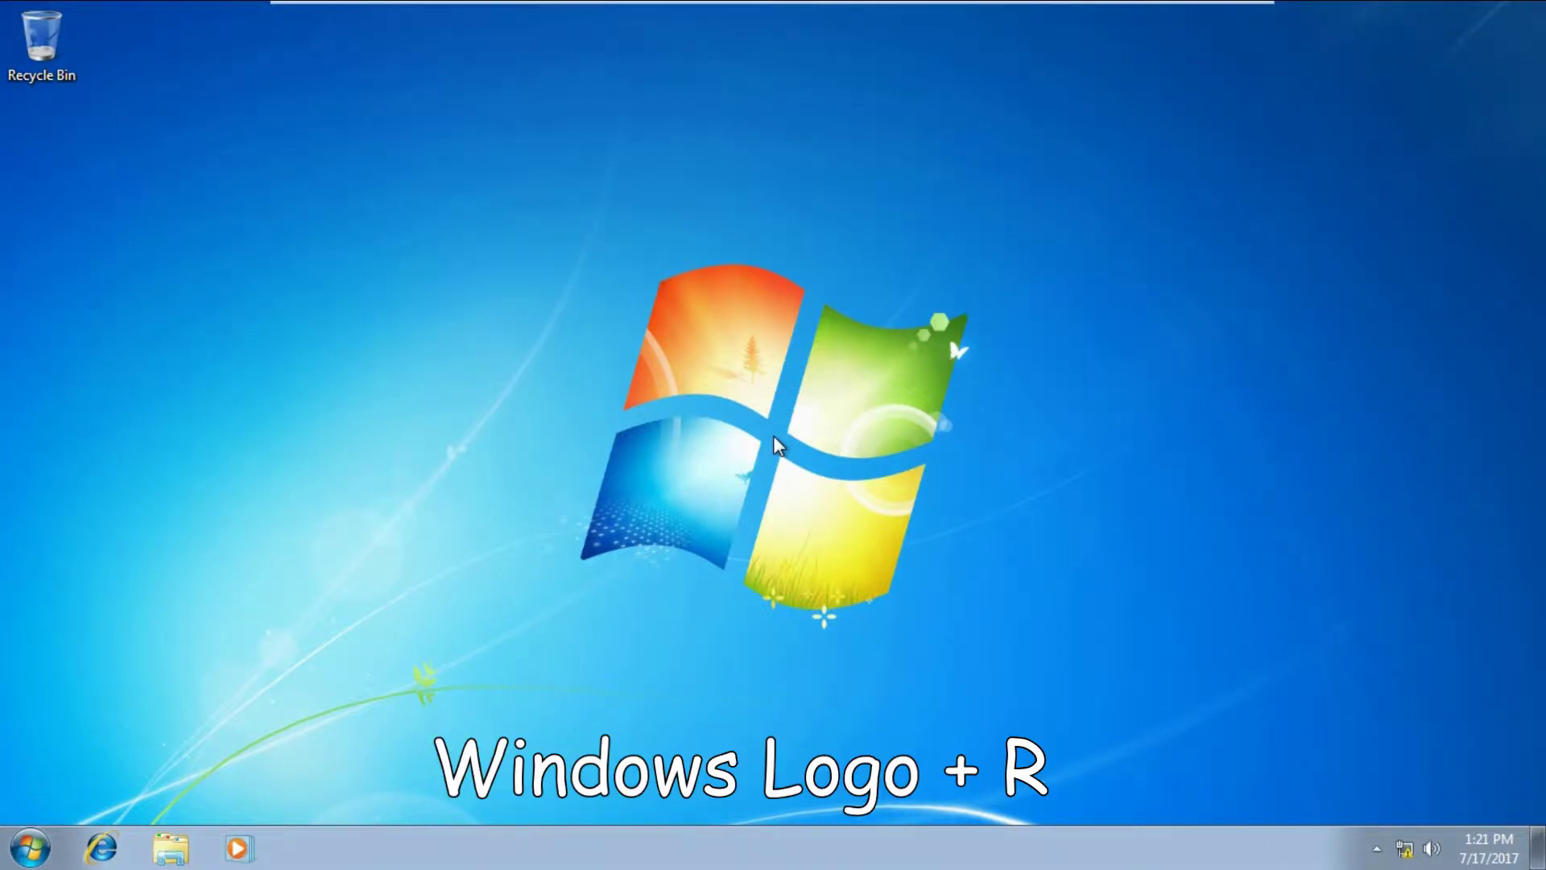
# Launch syskey from the Run box and approve the User Account Control prompt.
pyautogui.press('super+r')
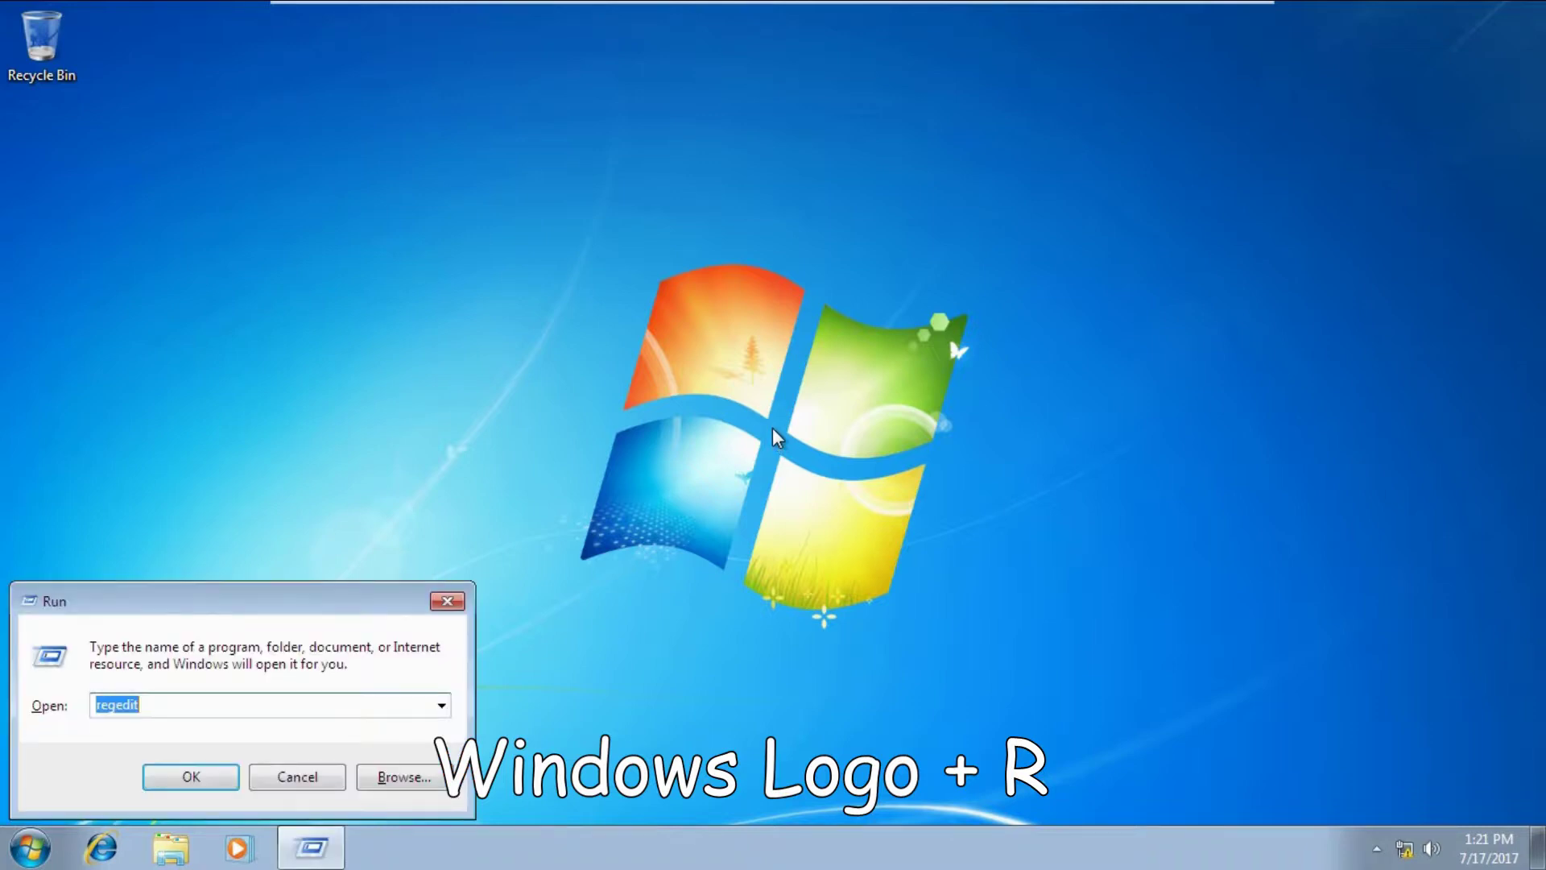
pyautogui.write('syskey')
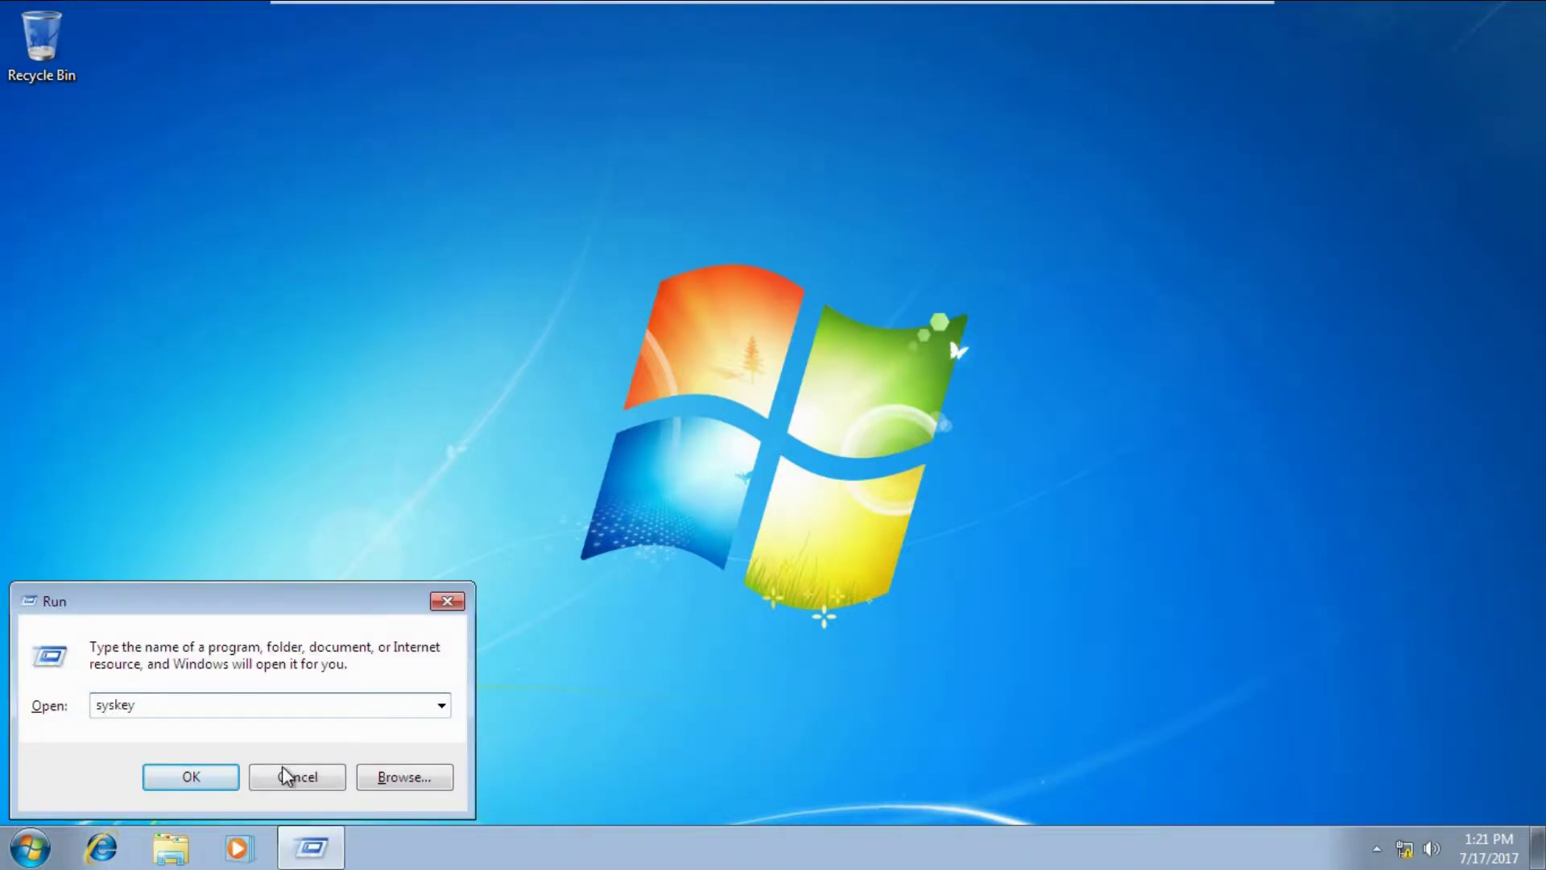
pyautogui.click(206, 779)
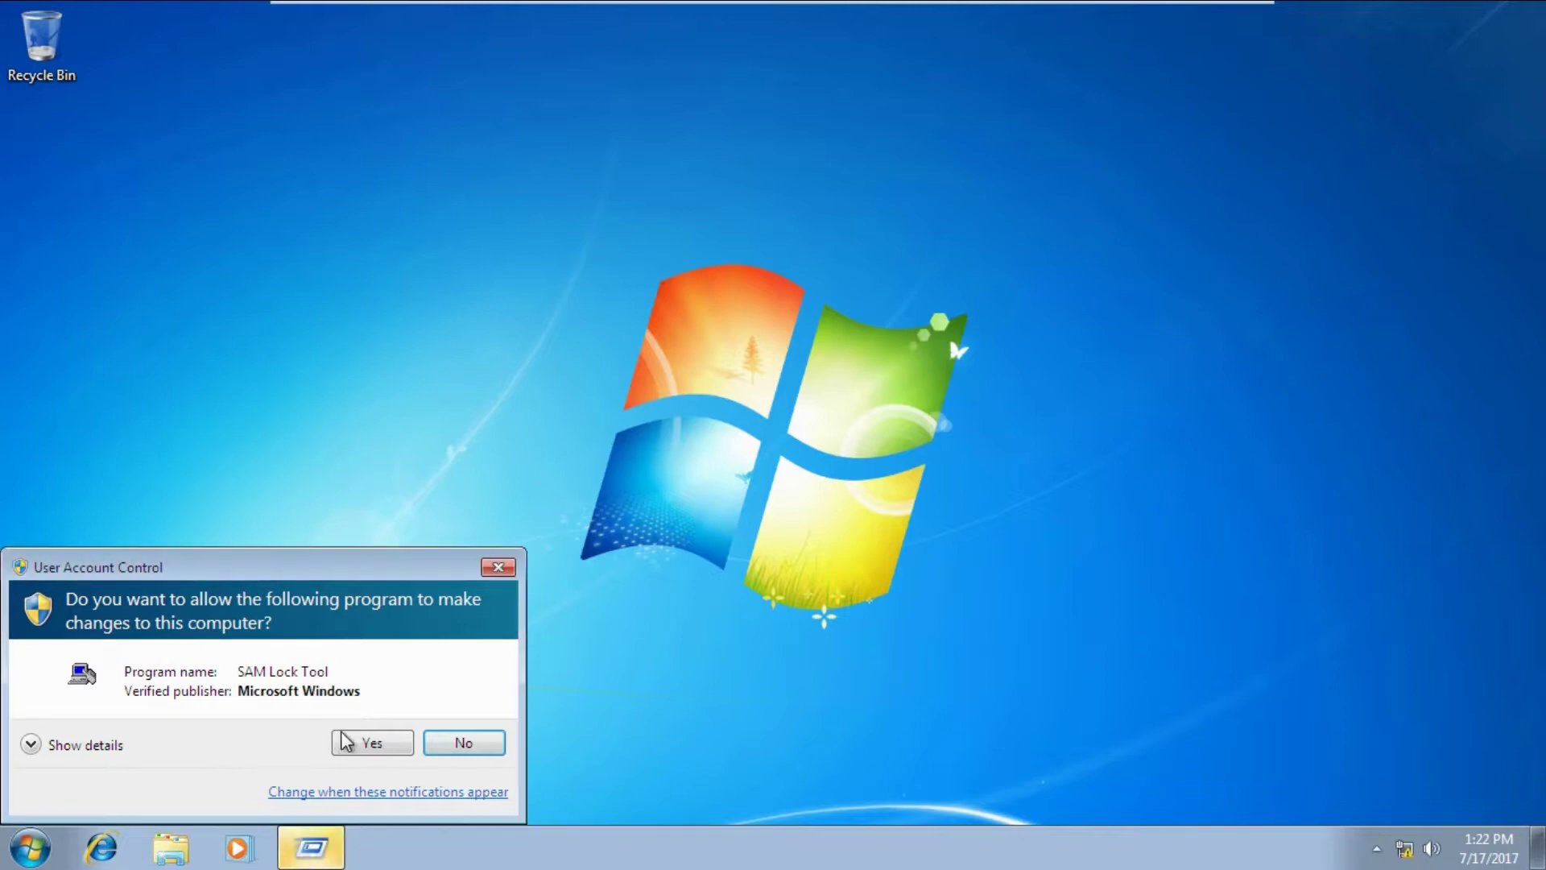
pyautogui.click(343, 735)
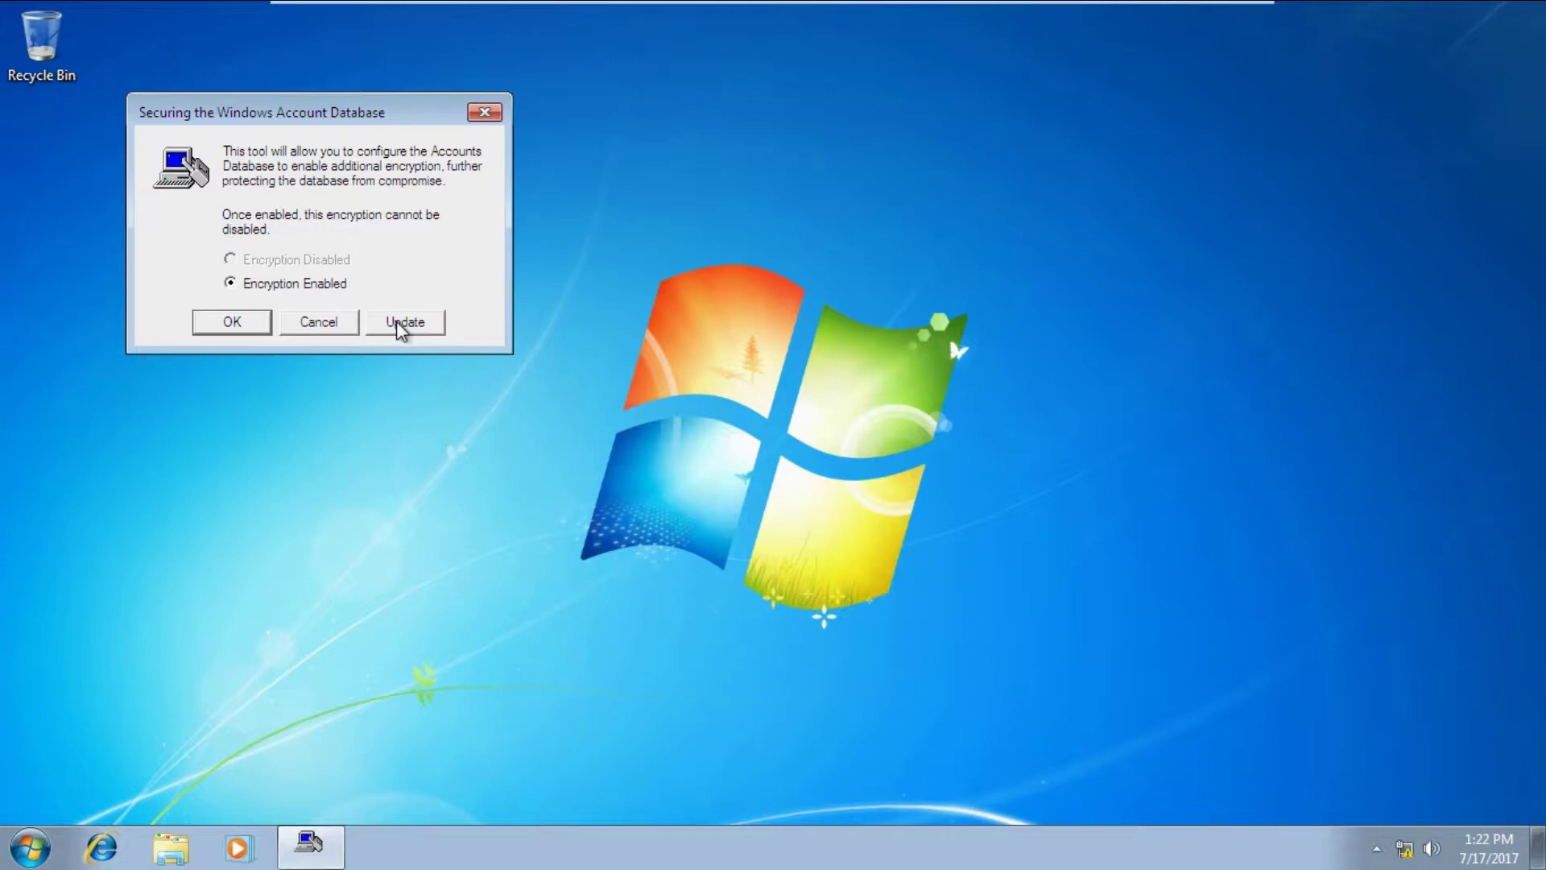
# Open the Startup Key settings with Update in the account database dialog.
pyautogui.click(397, 322)
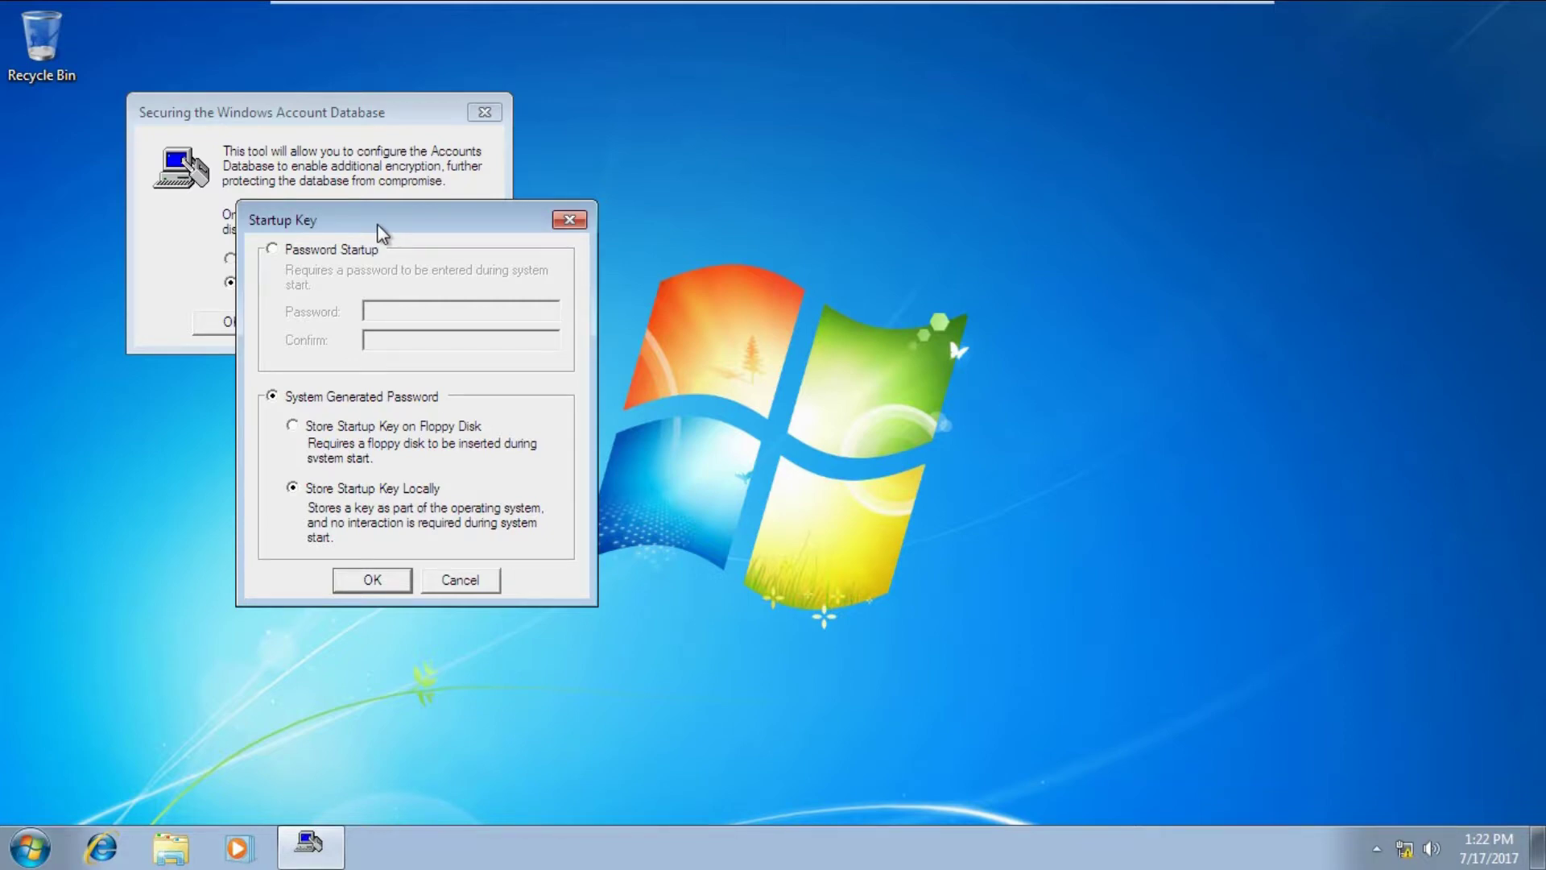
# Switch the startup key to Password Startup, entering and confirming the new password, and dismiss the success message.
pyautogui.click(274, 250)
pyautogui.click(384, 310)
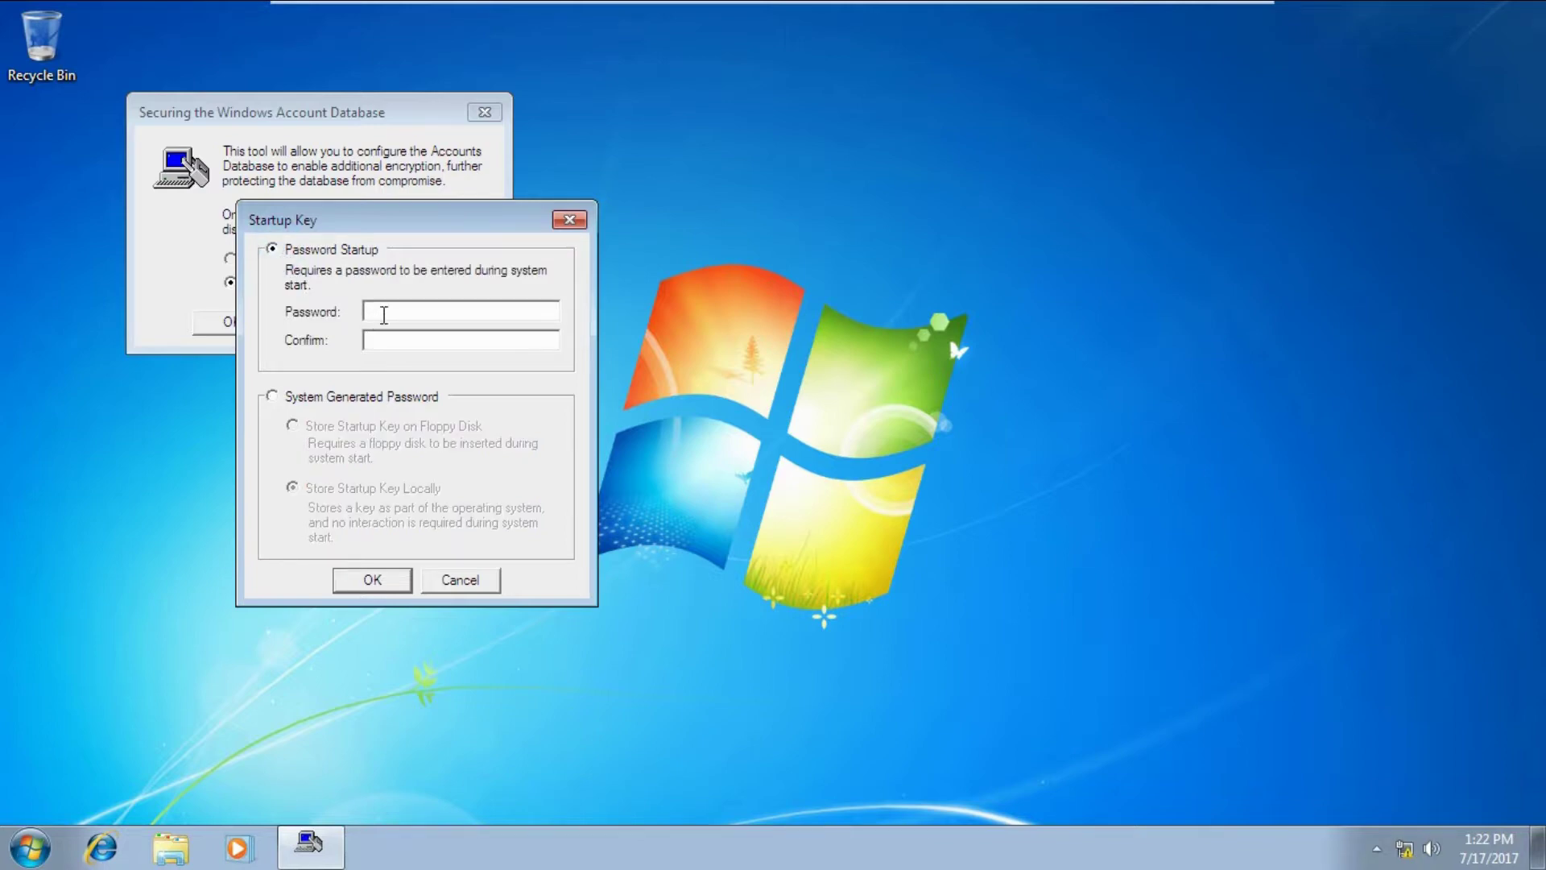
pyautogui.click(384, 311)
pyautogui.write('**********')
pyautogui.press('Tab')
pyautogui.write('**********')
pyautogui.click(371, 590)
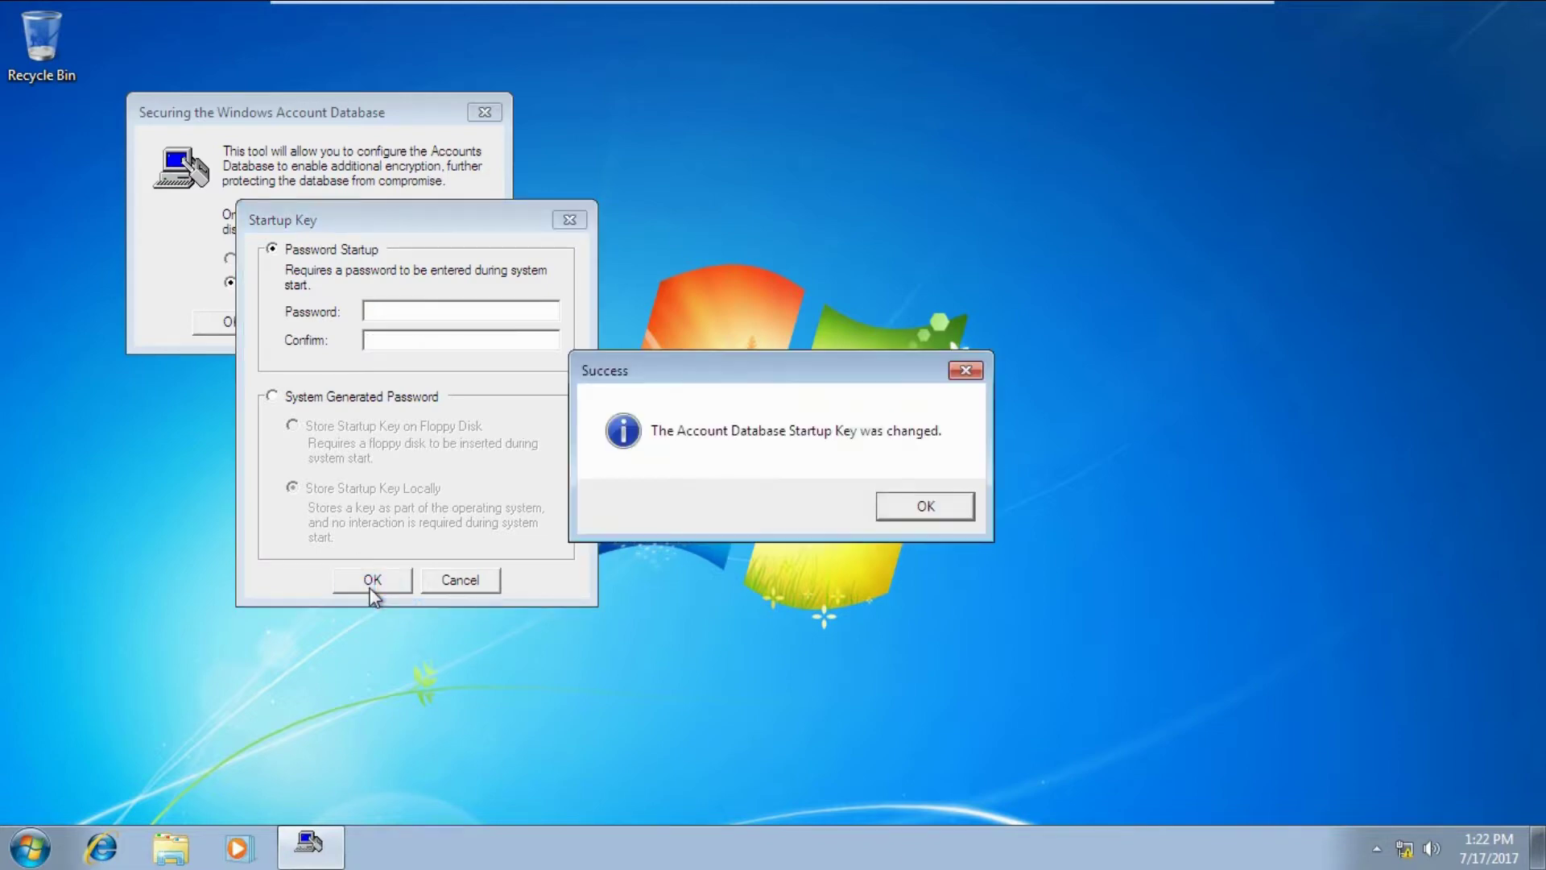
pyautogui.click(926, 515)
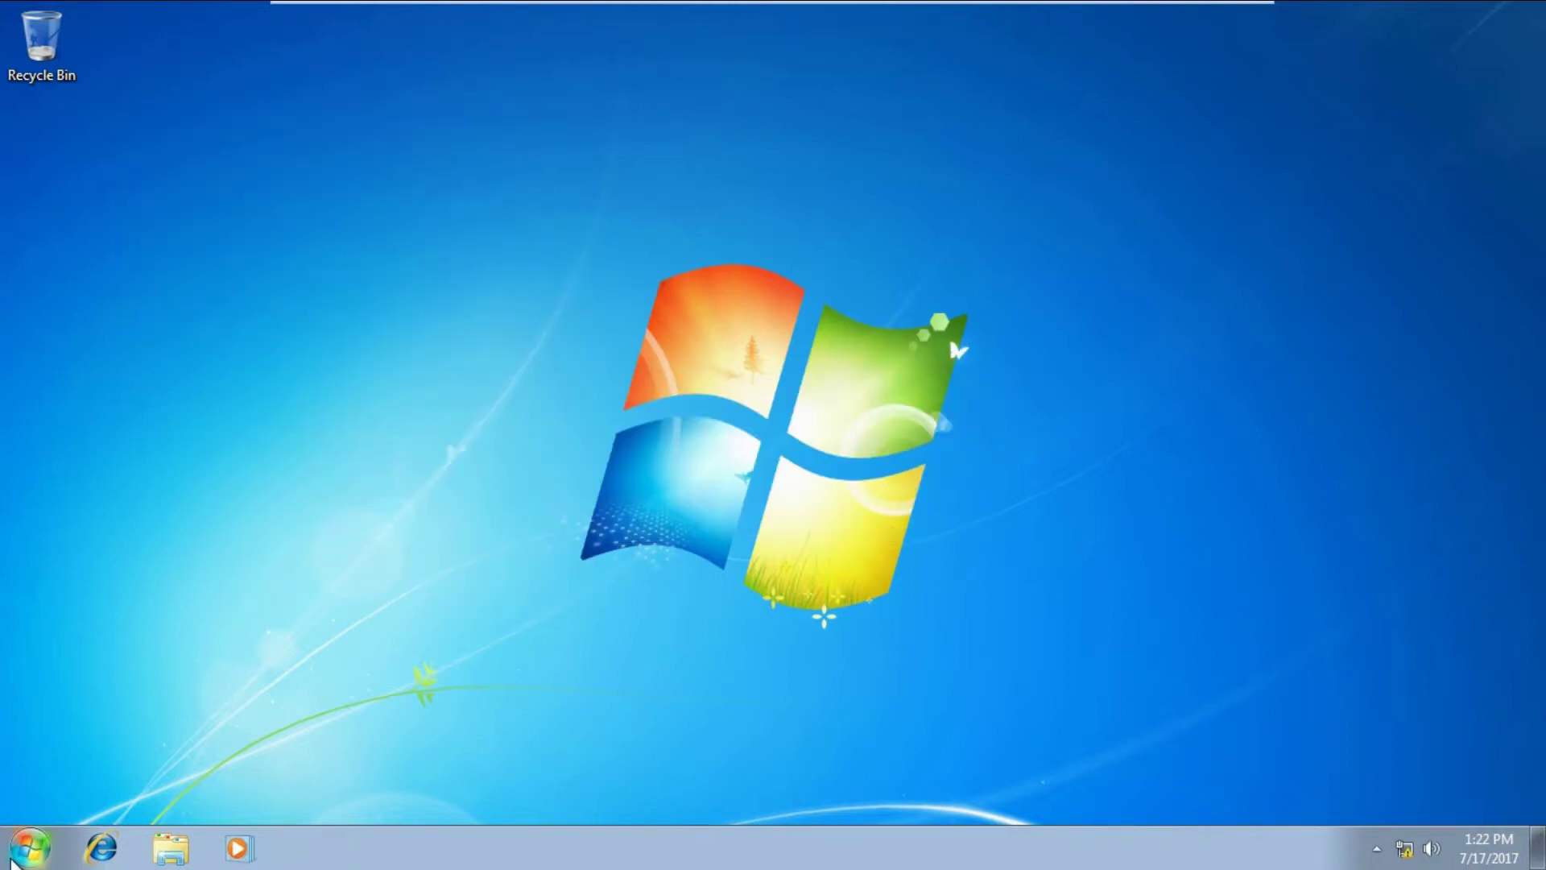
# Restart the computer from the Start menu's shutdown options.
pyautogui.click(12, 862)
pyautogui.click(402, 792)
pyautogui.click(463, 745)
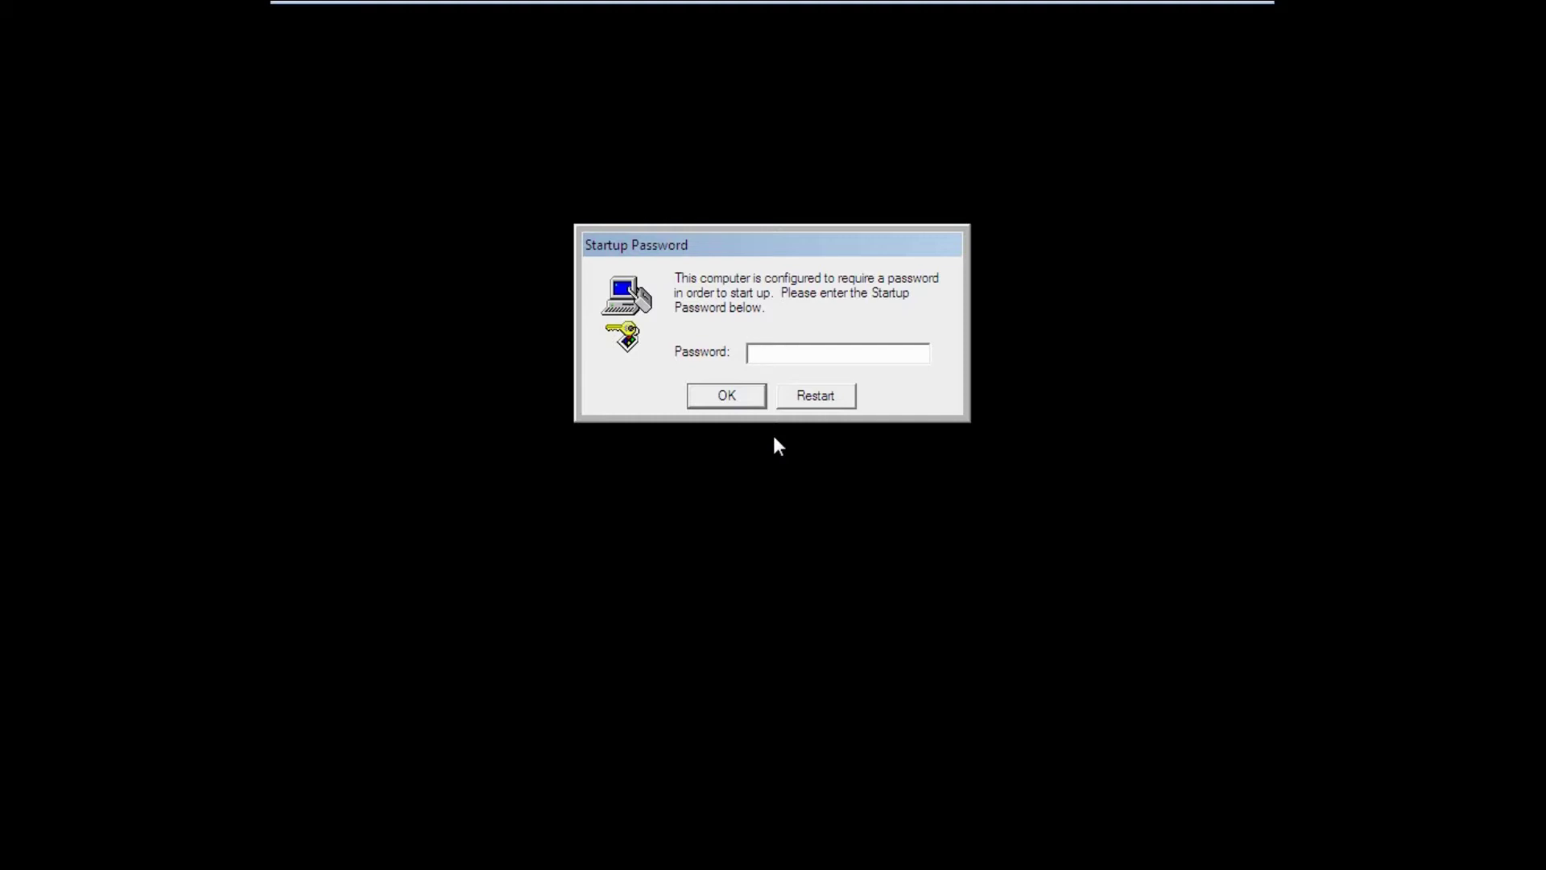
# Enter the startup password at the boot prompt and submit it.
pyautogui.write('********')
pyautogui.click(721, 395)
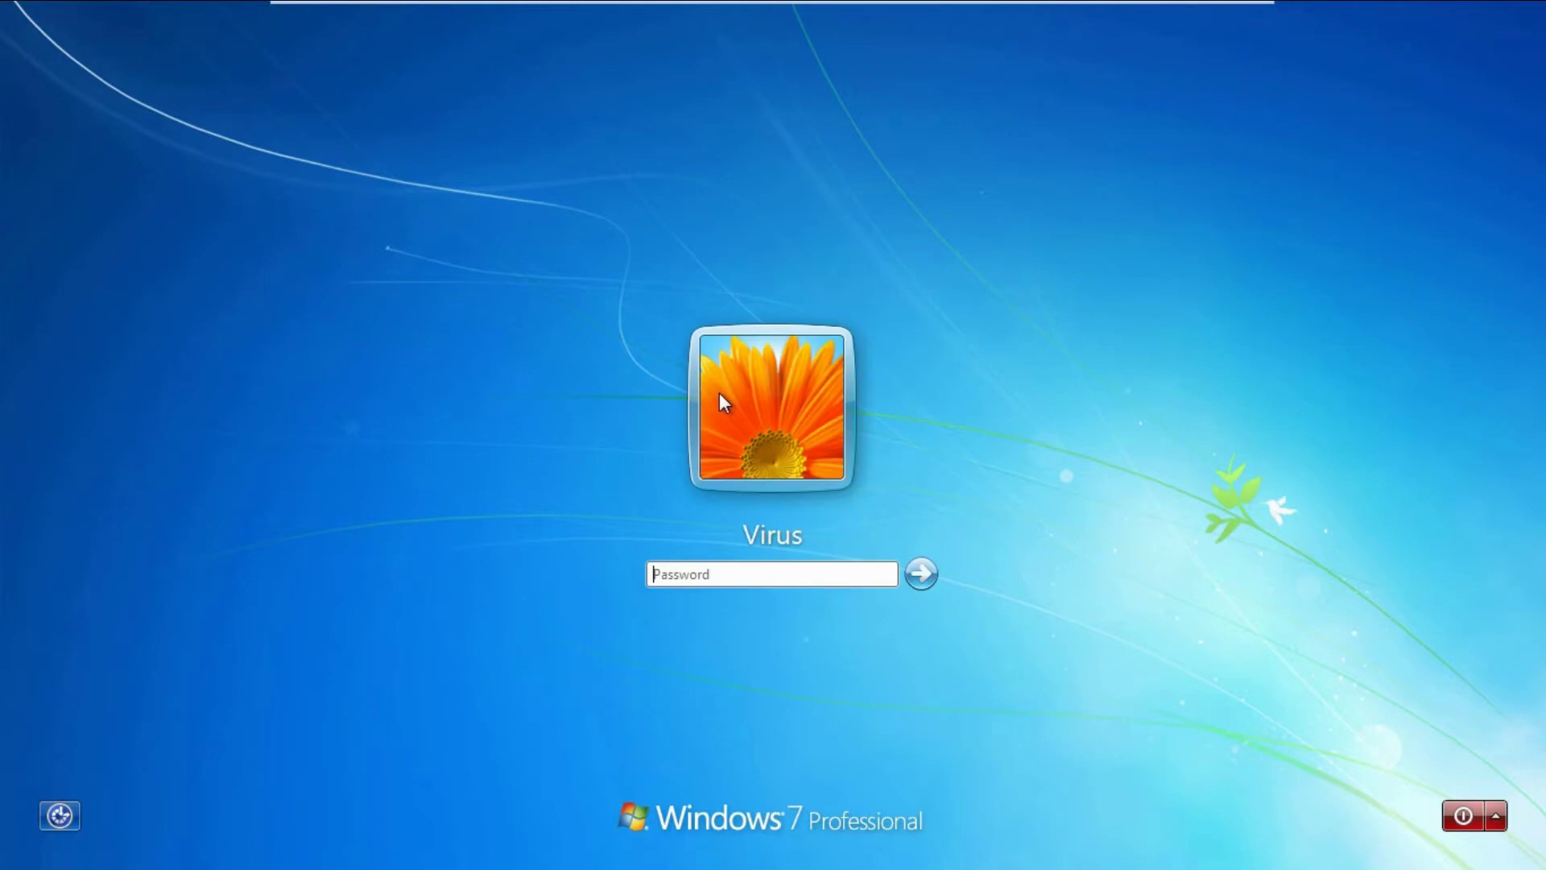
# Sign in to the user account with its account password.
pyautogui.write('•••••••••')
pyautogui.press('Return')
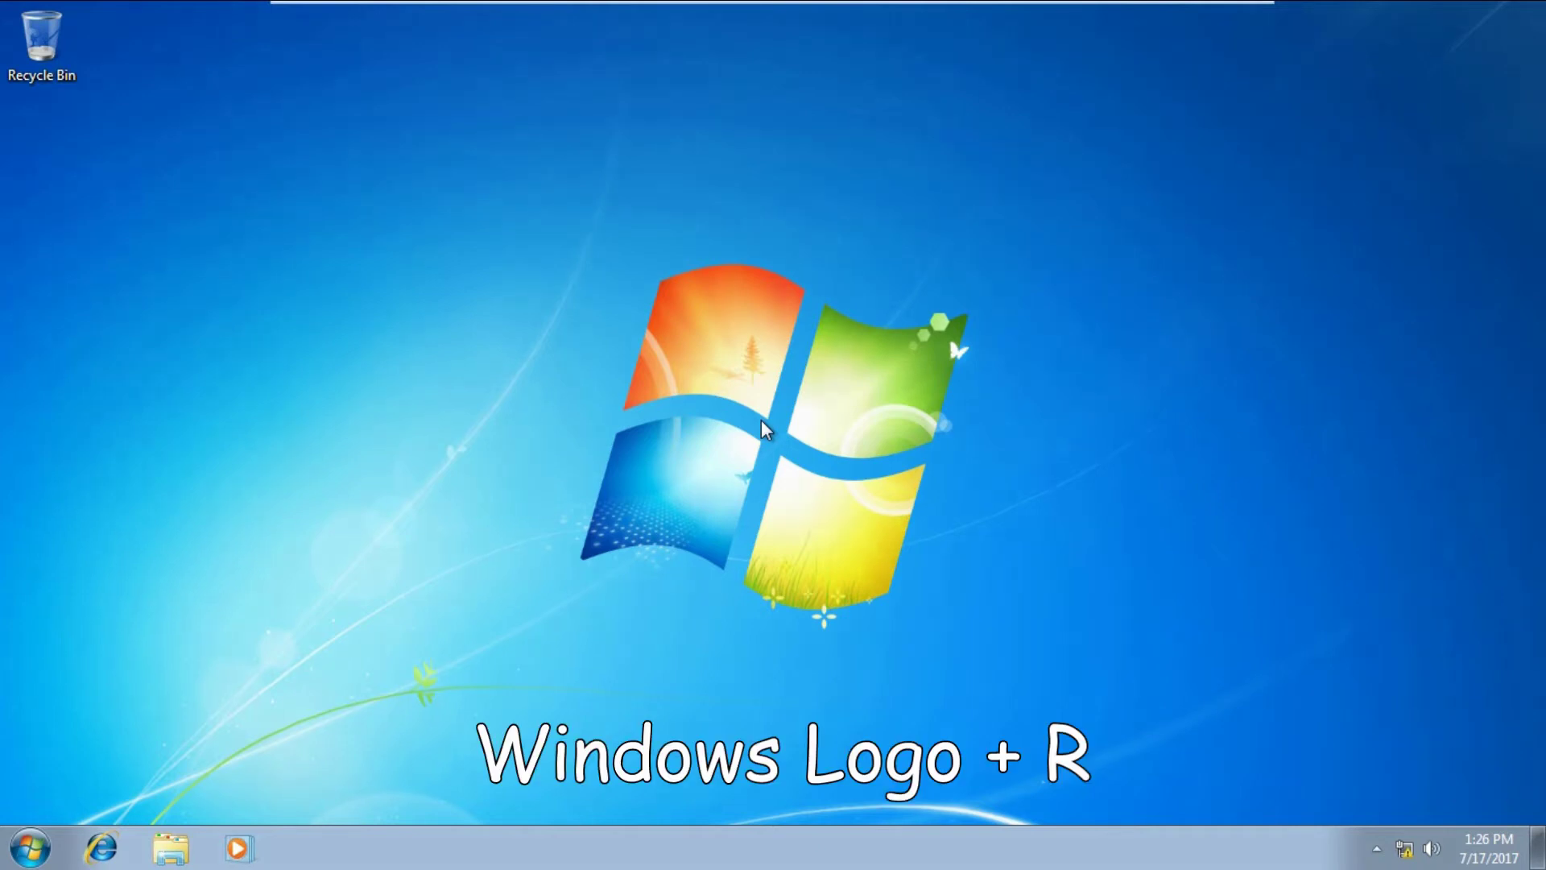
# Run syskey again from the Run box.
pyautogui.press('super+r')
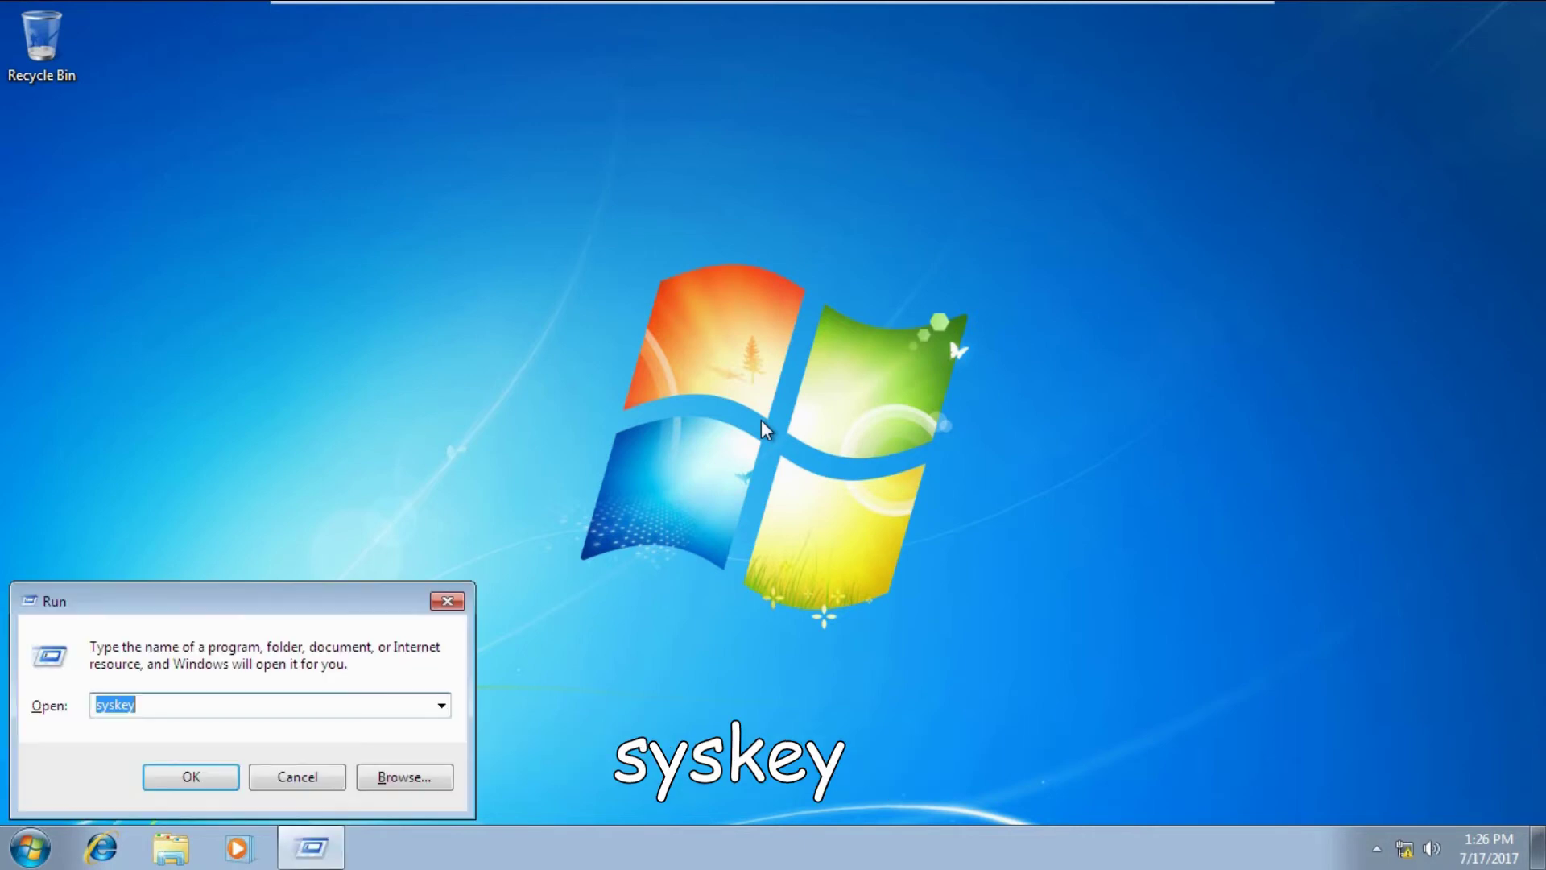
pyautogui.write('s')
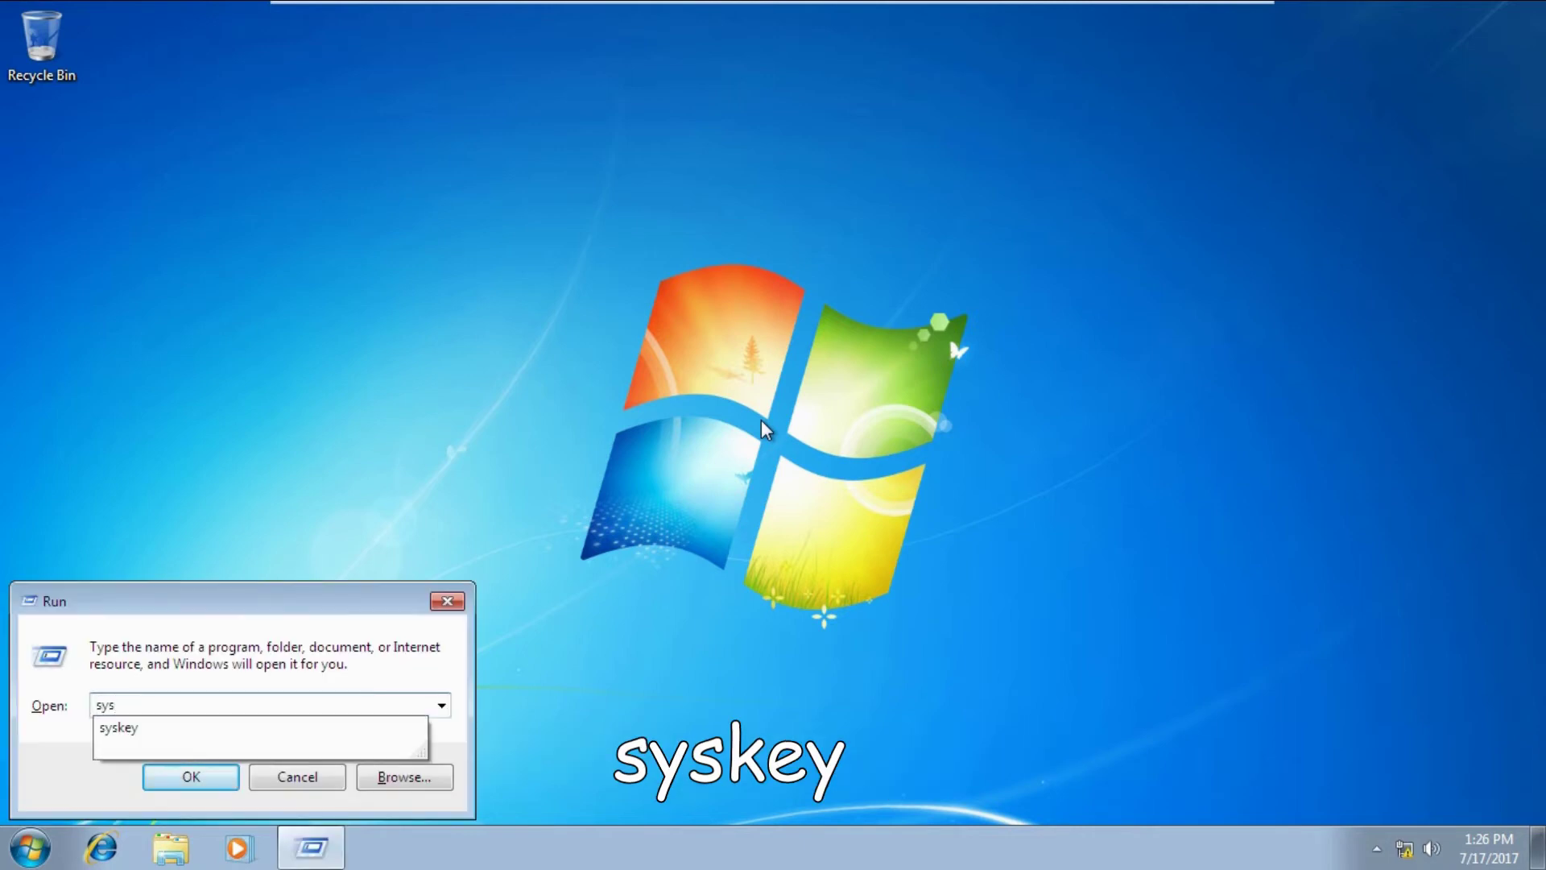
pyautogui.write('key')
pyautogui.press('Return')
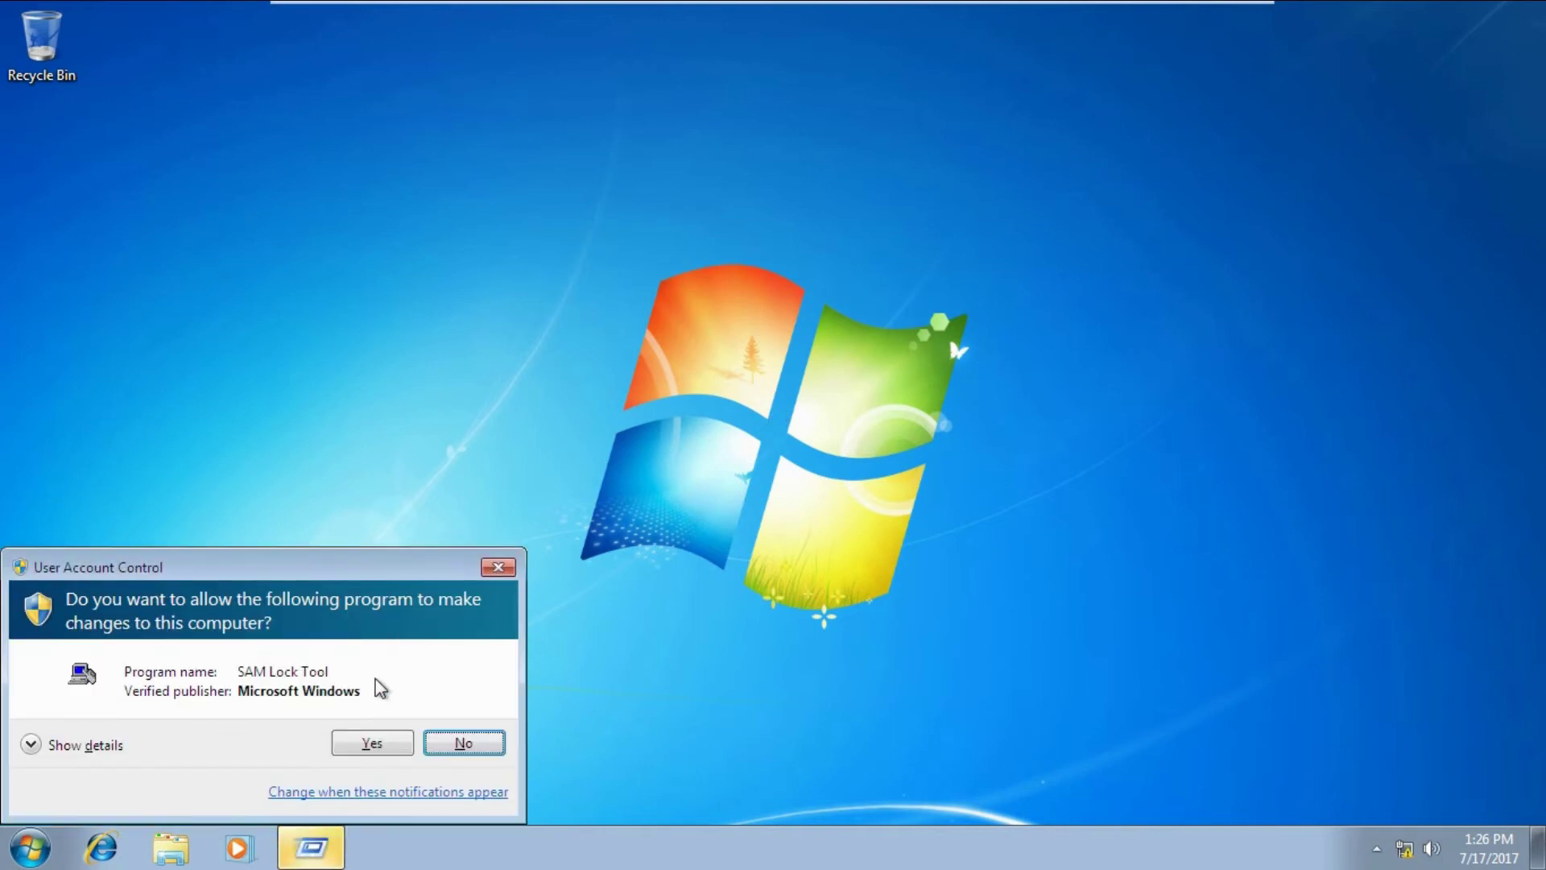
# Switch the startup key back to System Generated Password stored locally, authorizing with the current startup password.
pyautogui.click(373, 741)
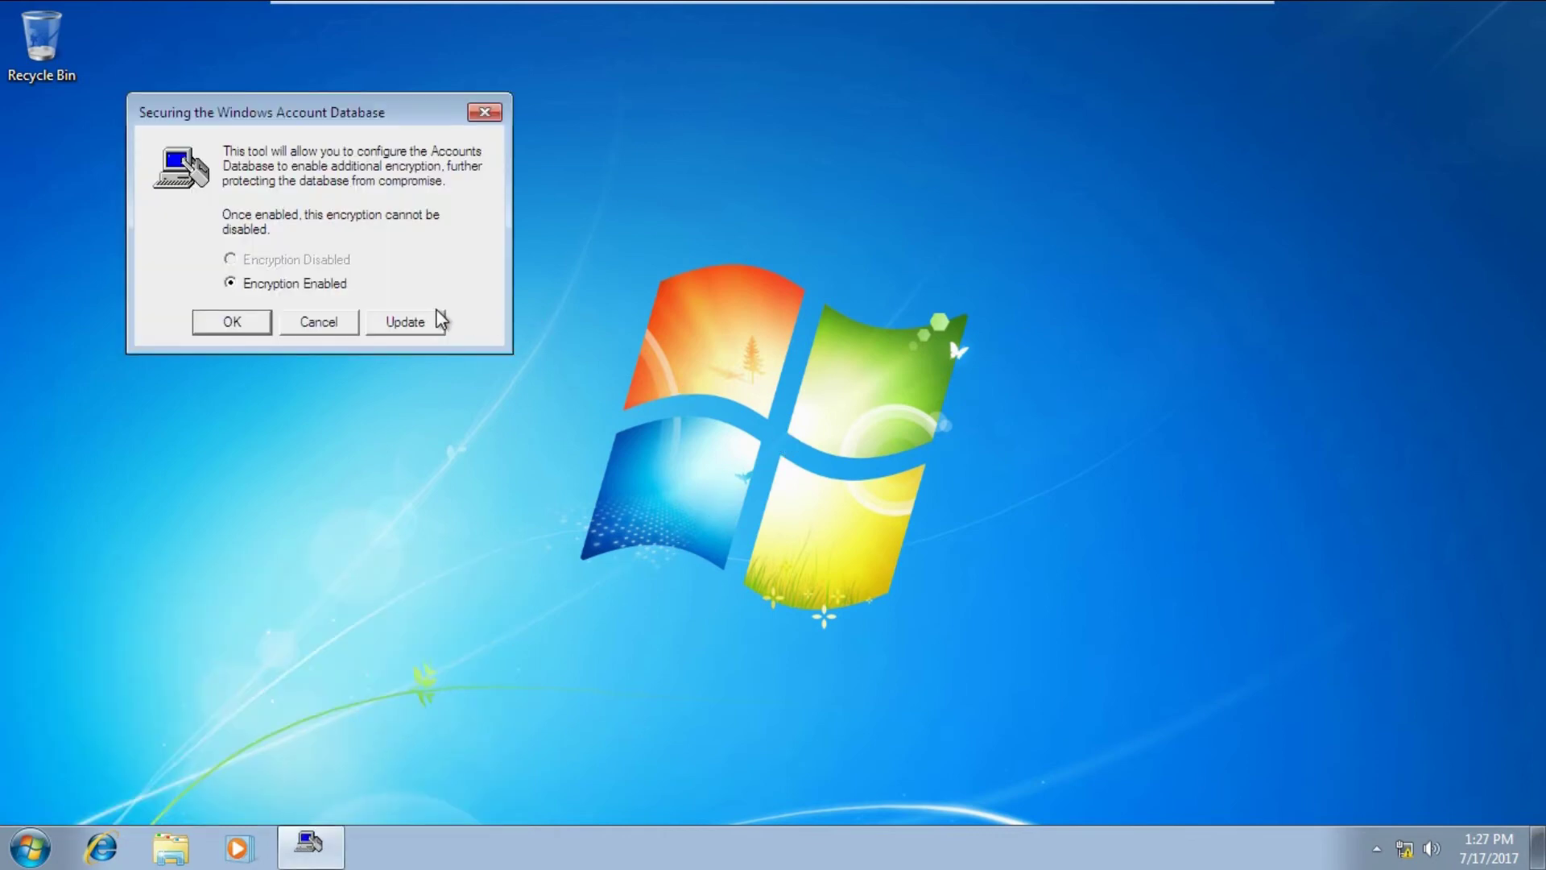
pyautogui.click(406, 321)
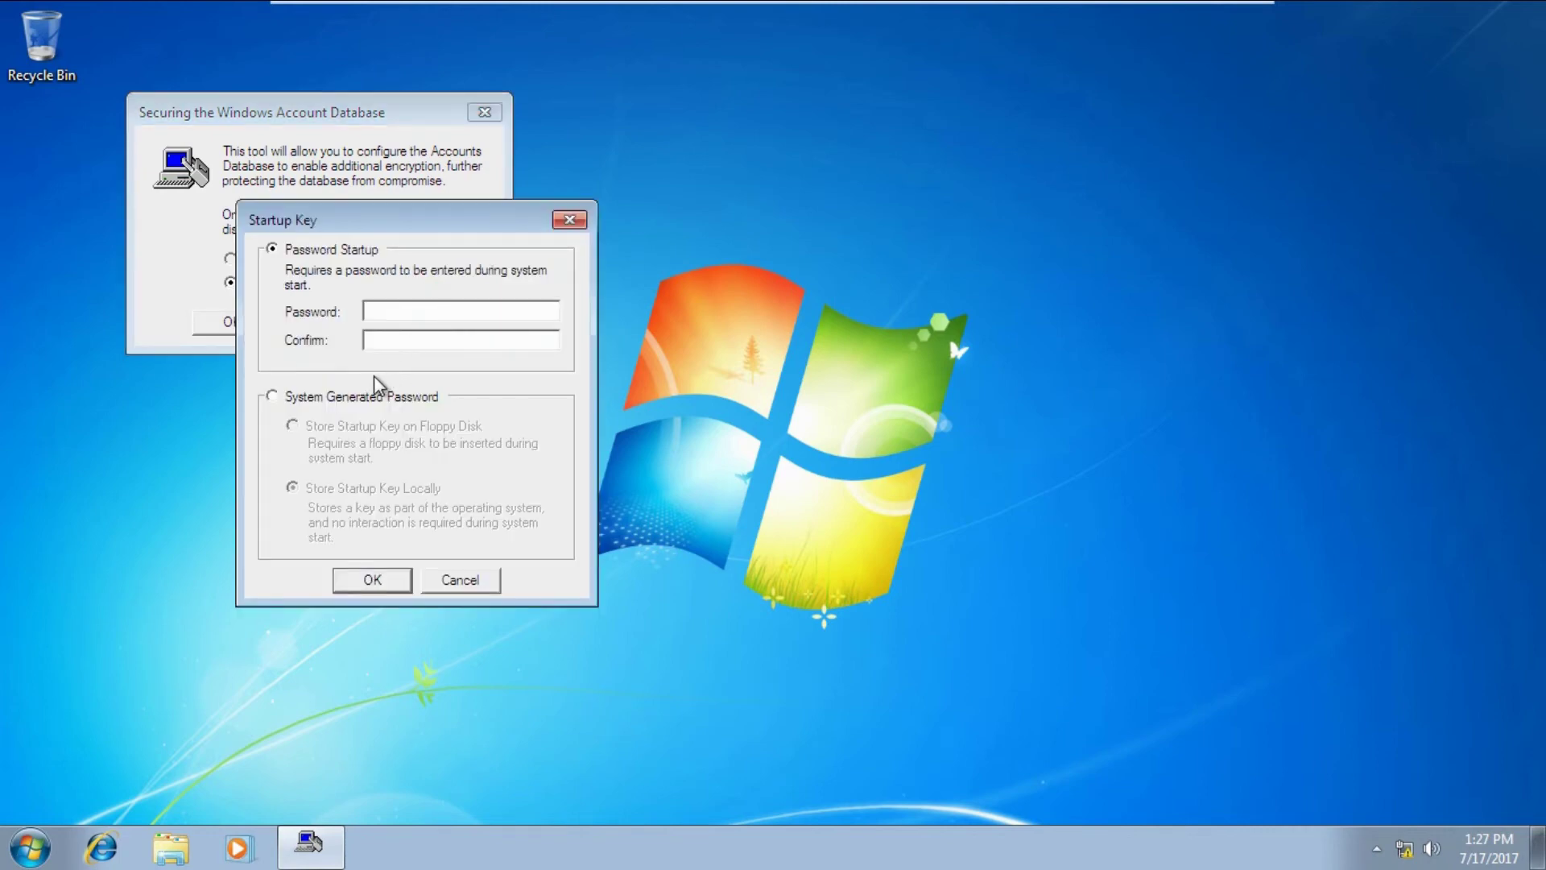
pyautogui.click(287, 394)
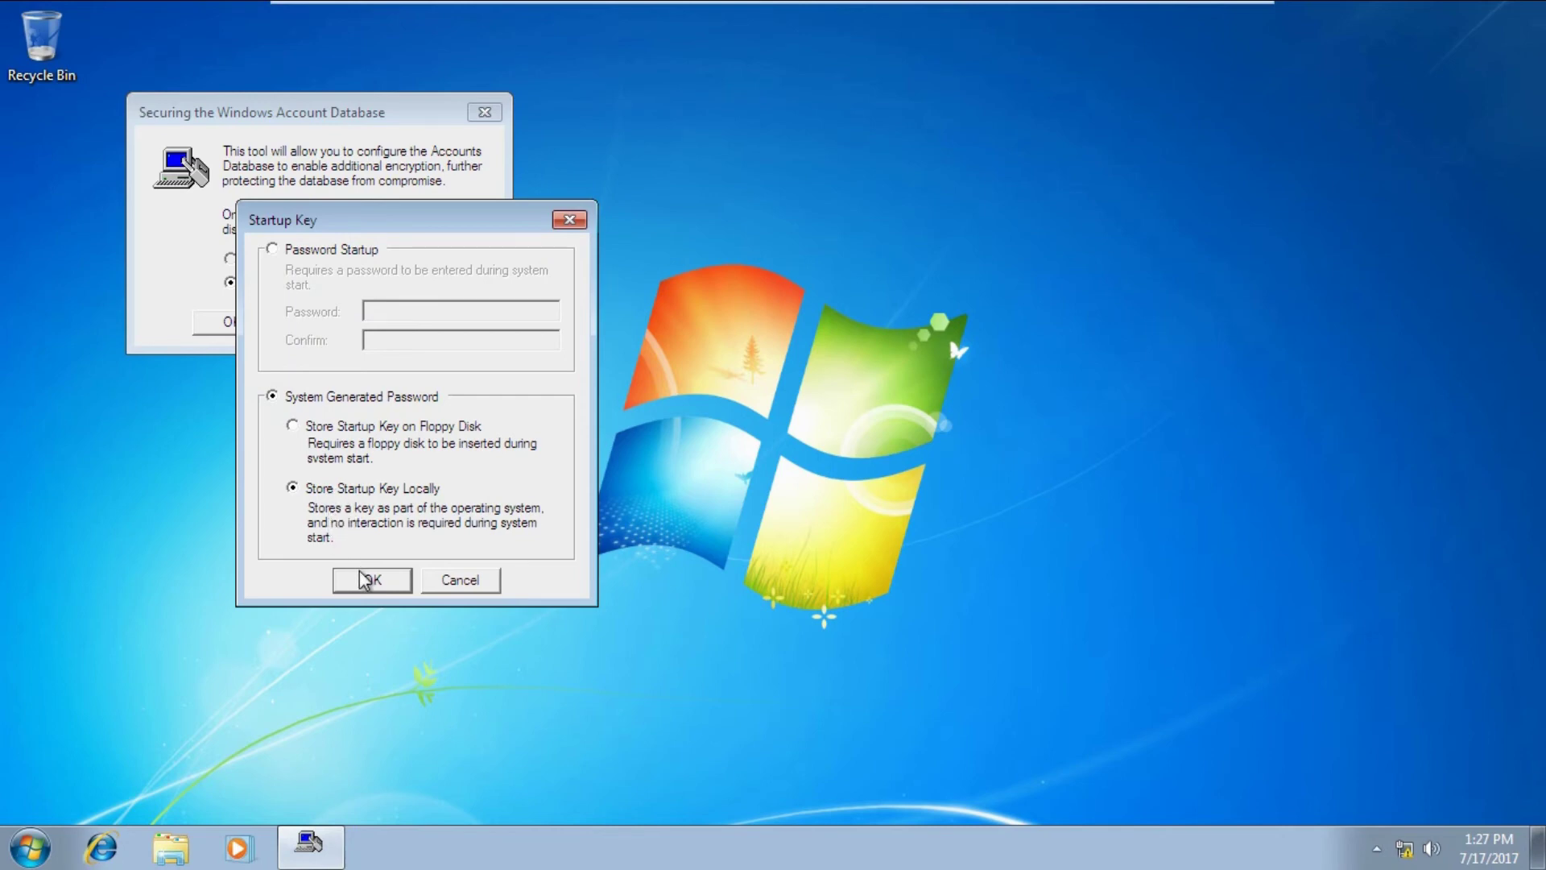
pyautogui.click(368, 580)
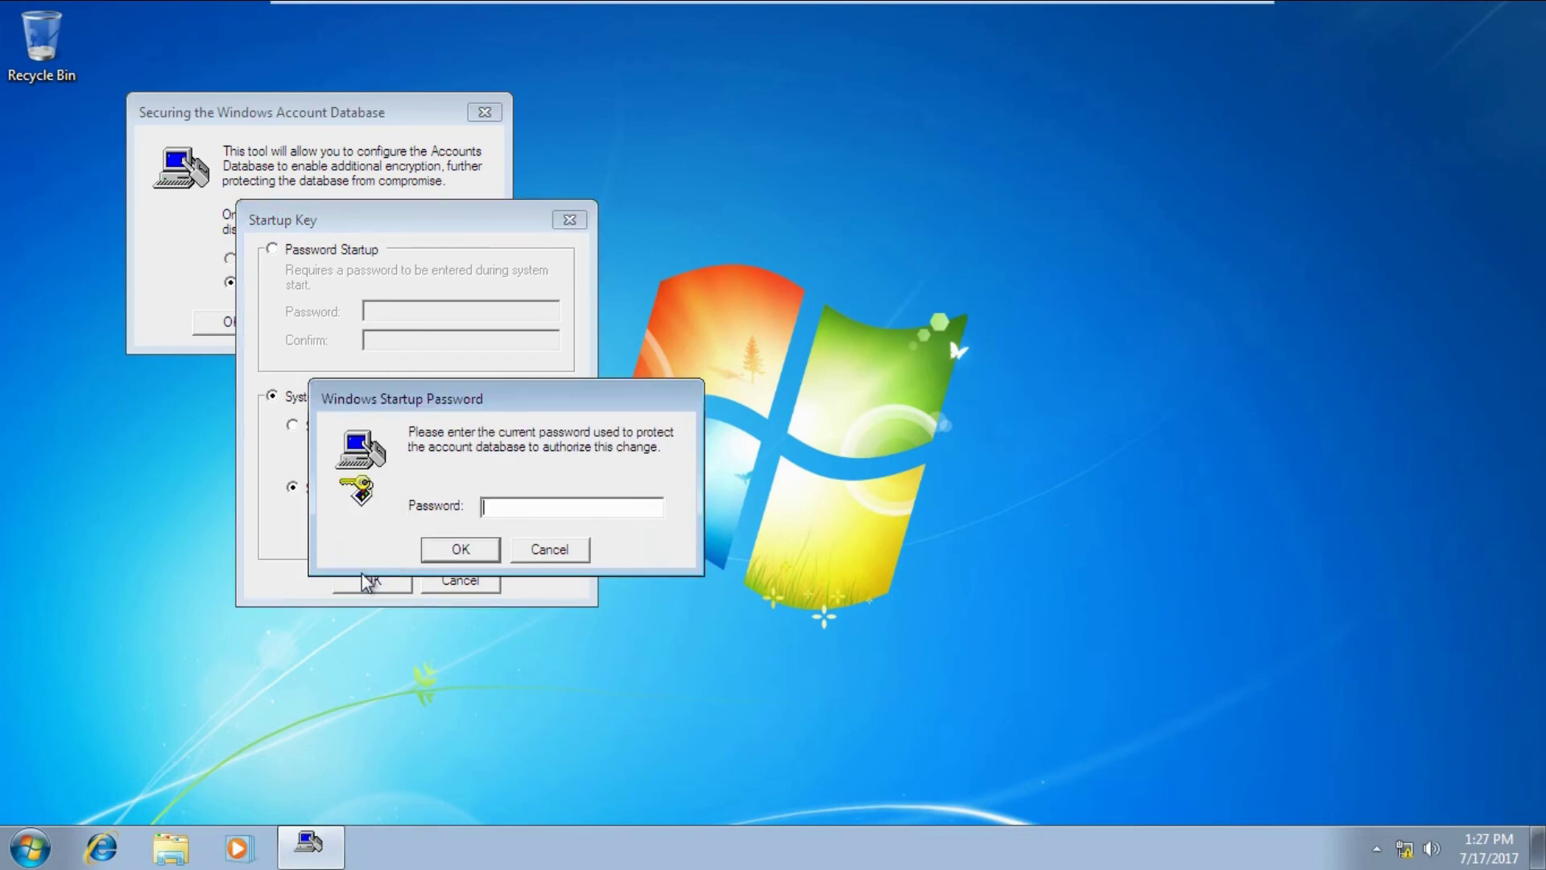
pyautogui.click(496, 509)
pyautogui.write('********')
pyautogui.click(455, 549)
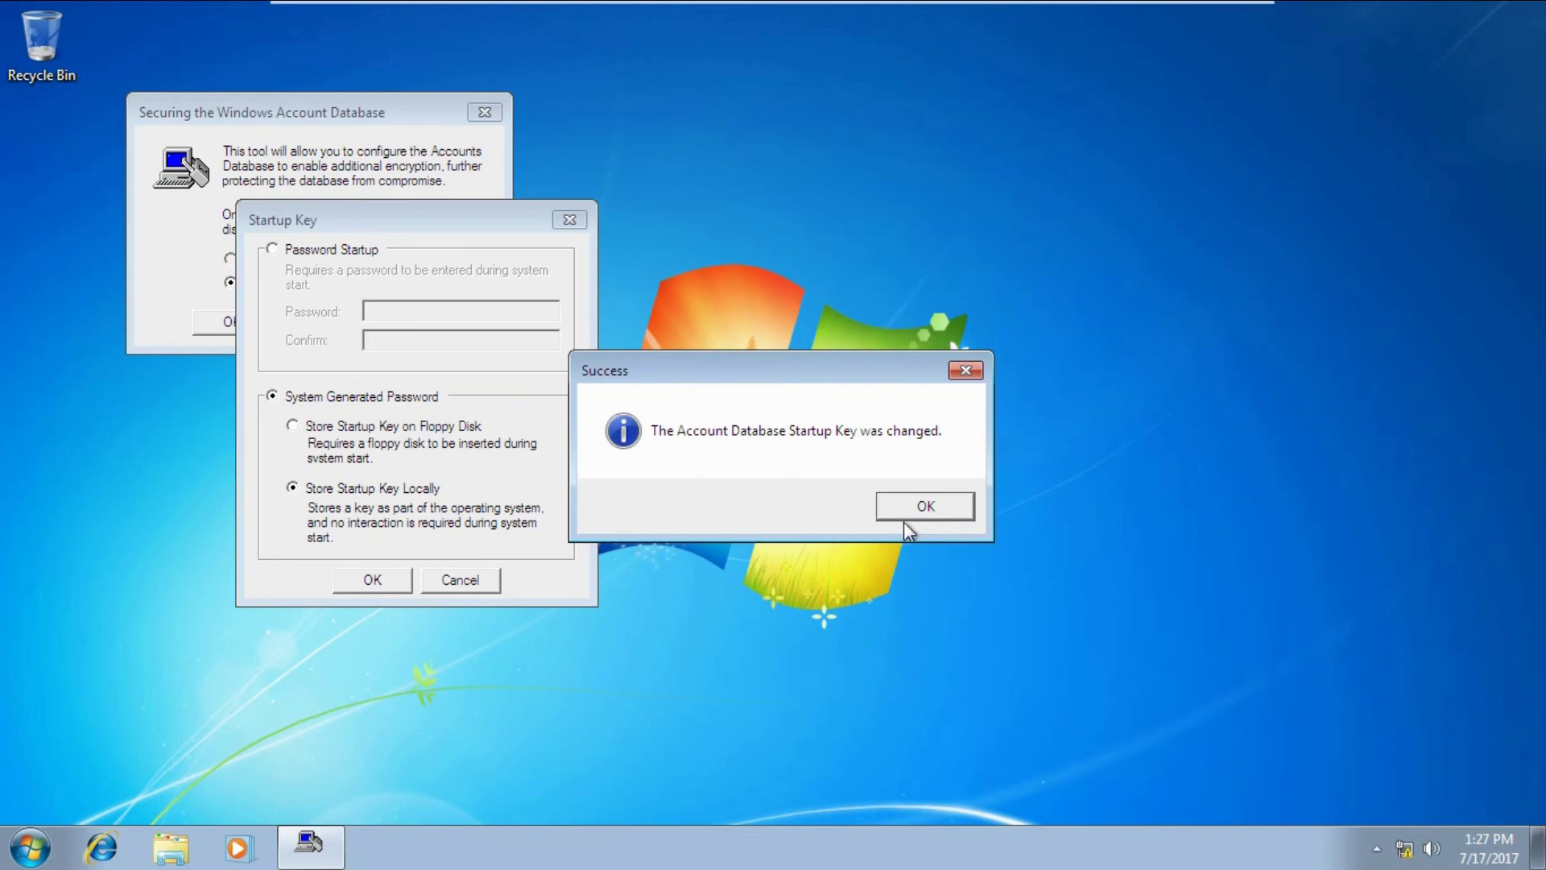
pyautogui.click(920, 516)
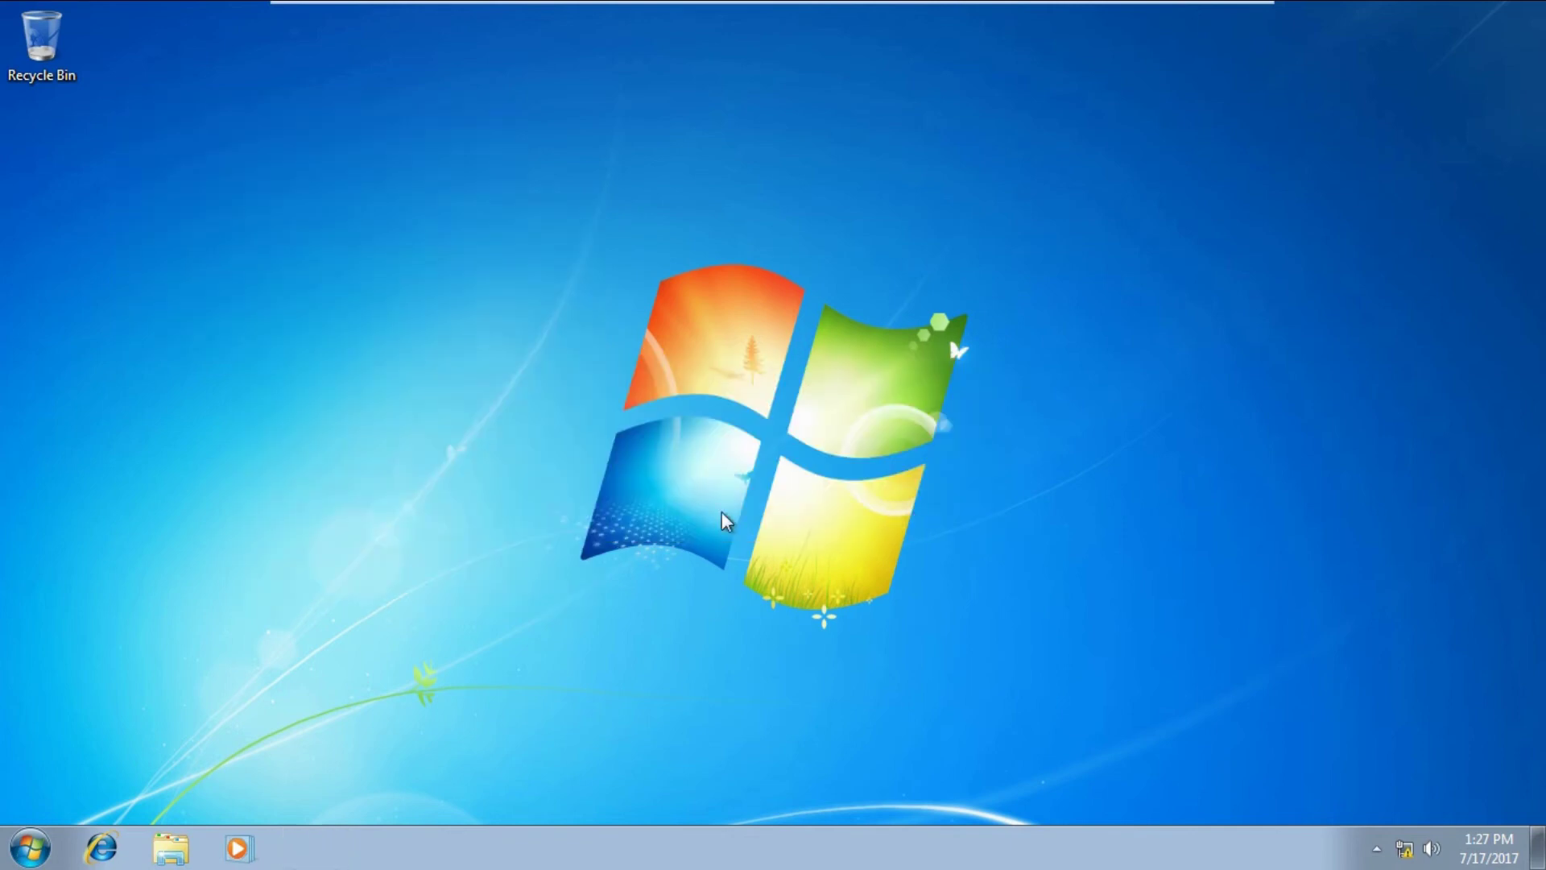
# Restart the computer and sign in with the account password, with no startup password prompt.
pyautogui.click(30, 848)
pyautogui.click(394, 788)
pyautogui.click(452, 742)
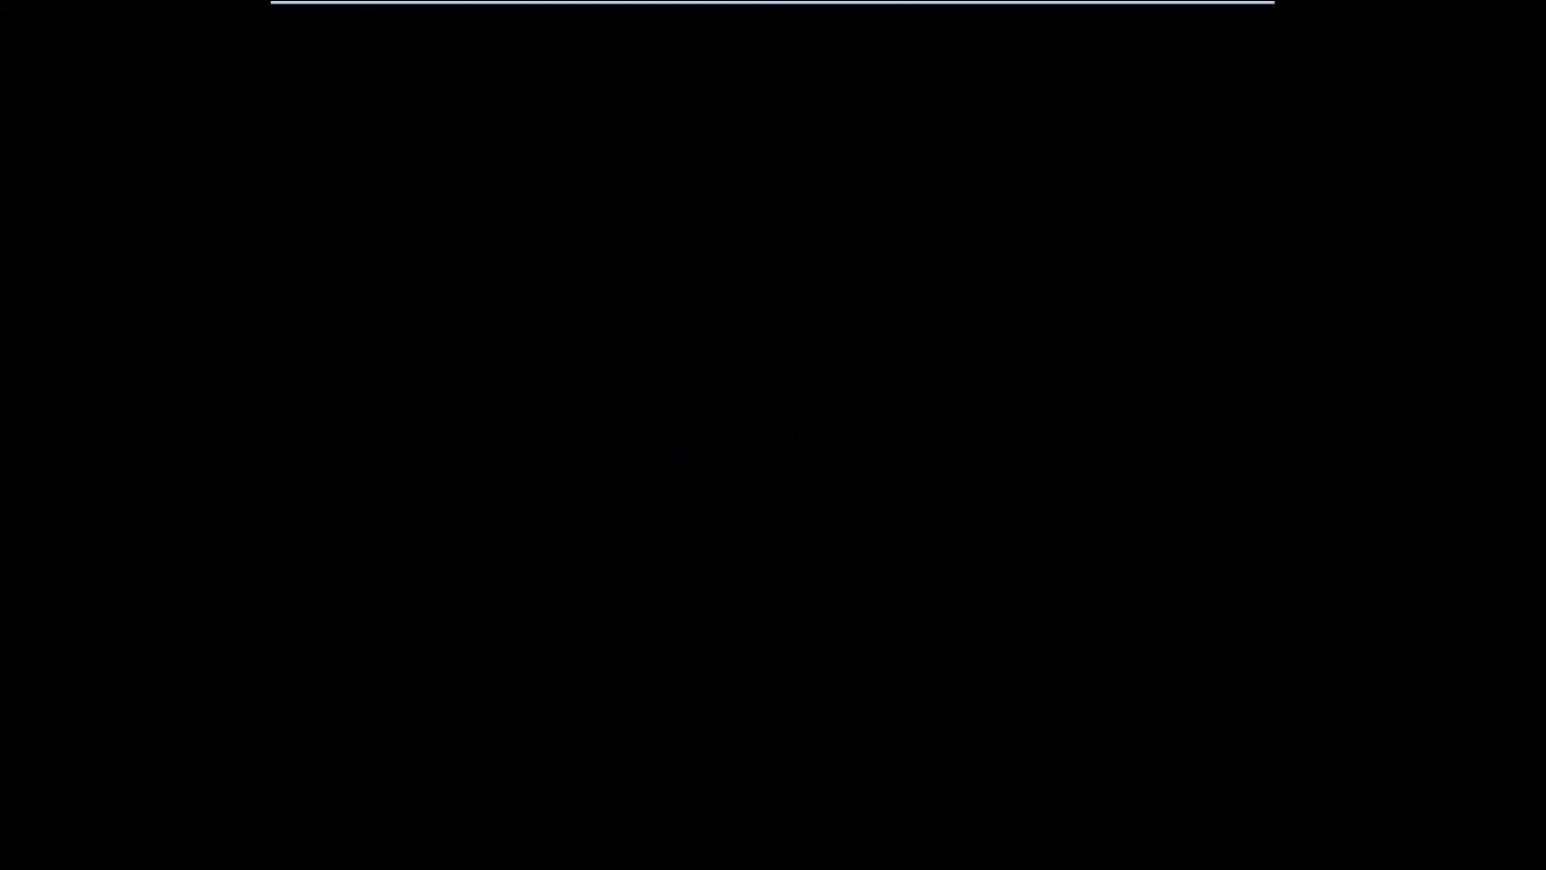
pyautogui.write('12')
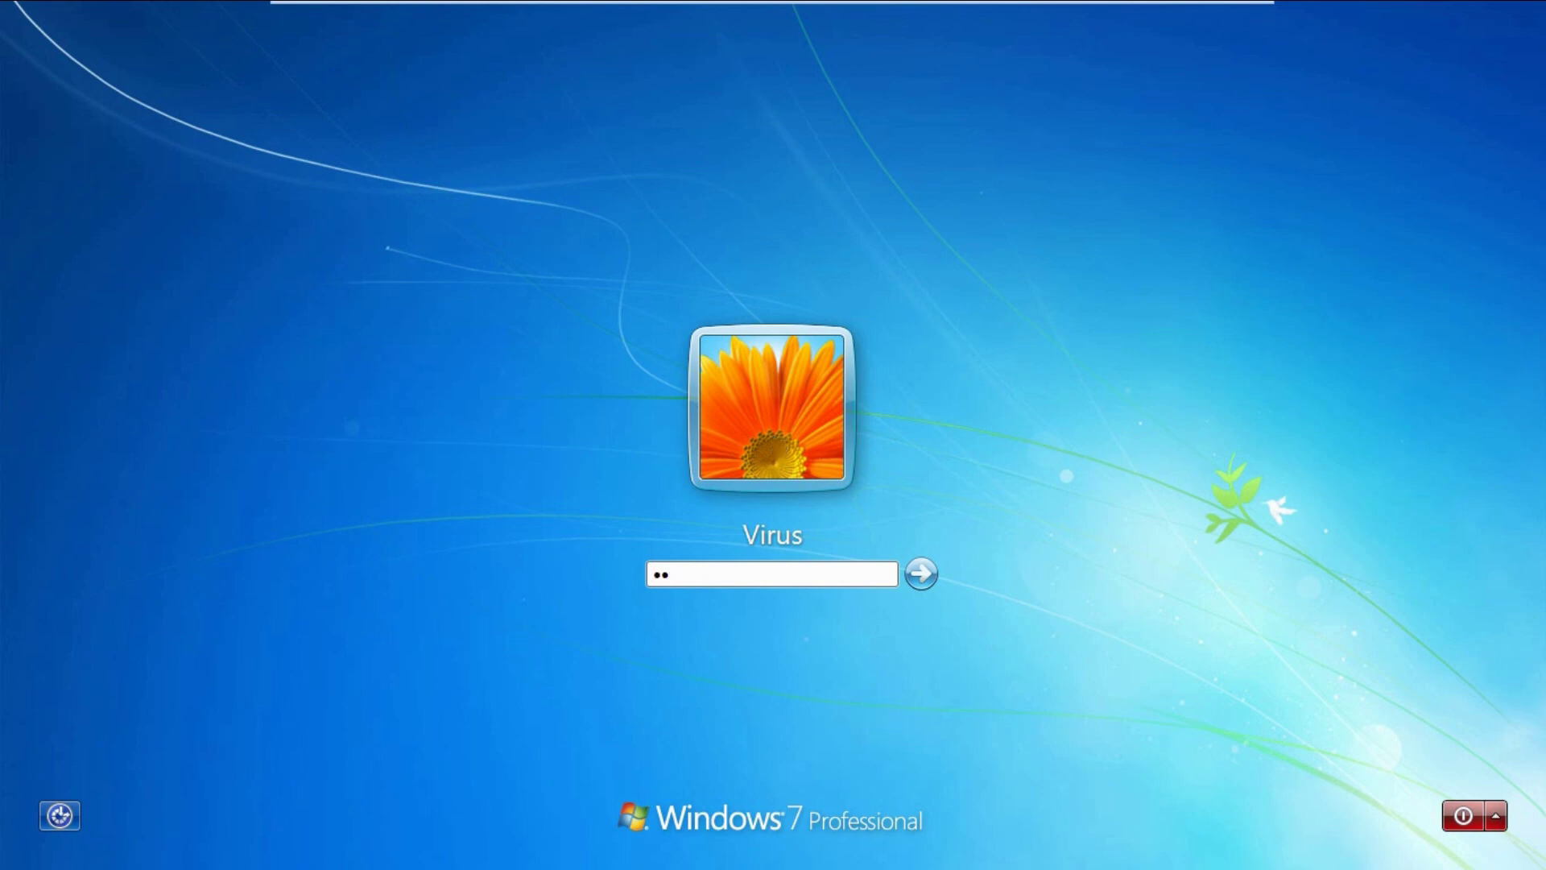
pyautogui.press('Return')
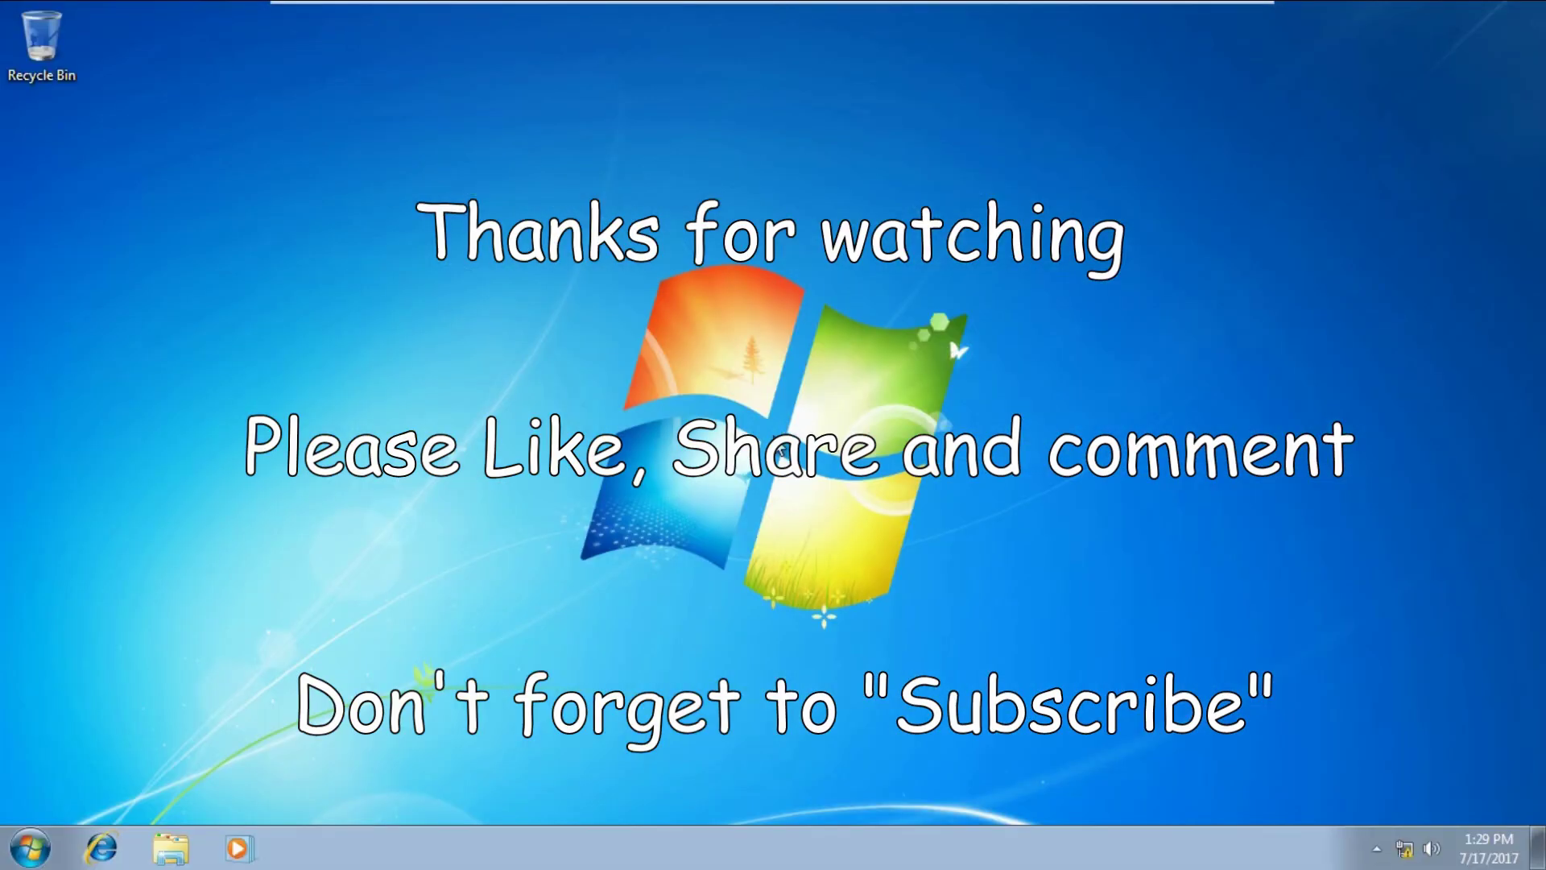